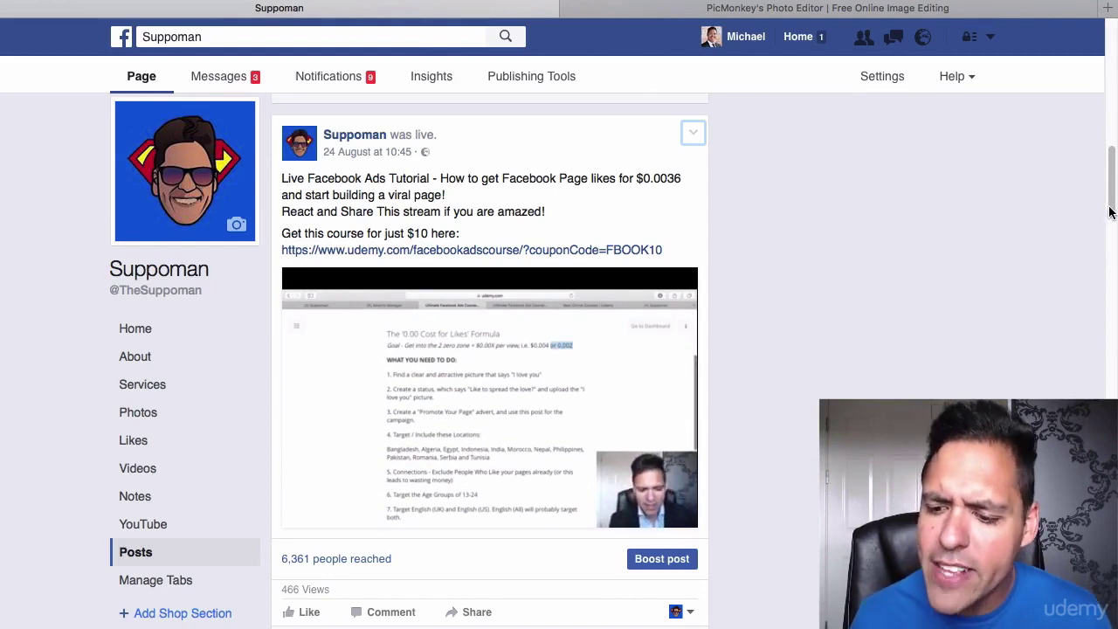
- Examine the live Facebook Ads tutorial post on the Suppoman page, including its video preview, reactions and comments
scroll(1108, 216, "down", 2)
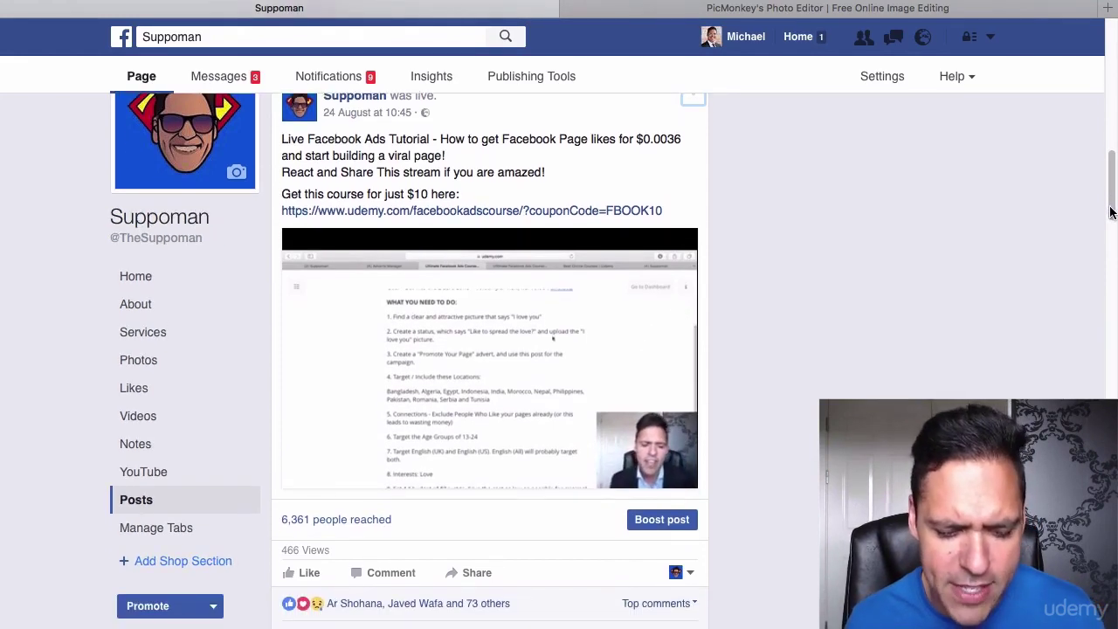
scroll(1111, 212, "up", 1)
scroll(1111, 207, "up", 1)
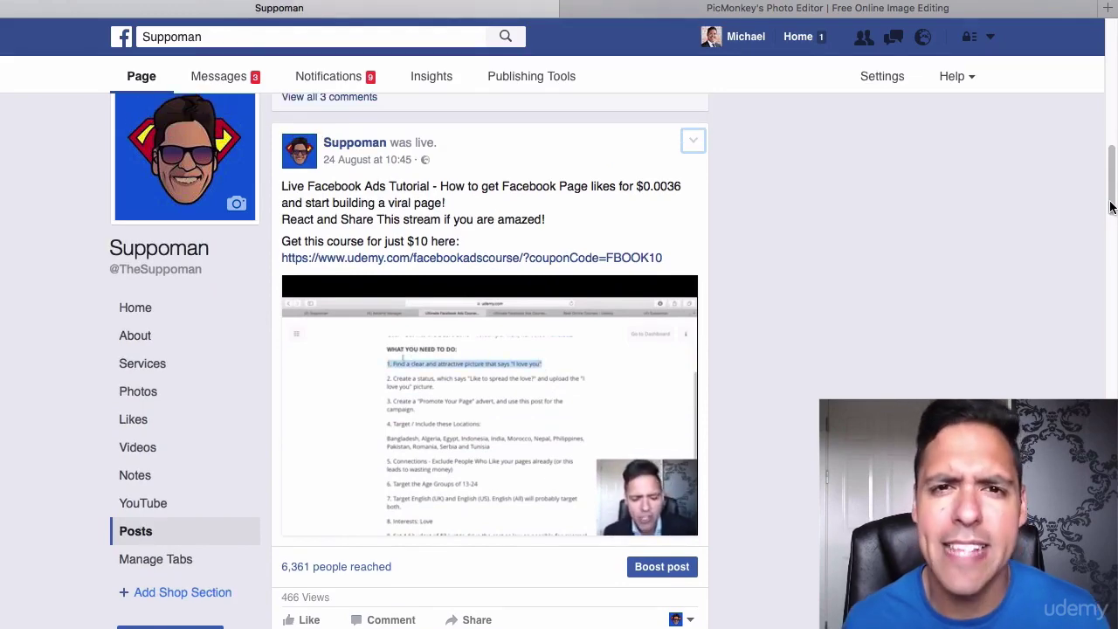
scroll(1111, 207, "down", 5)
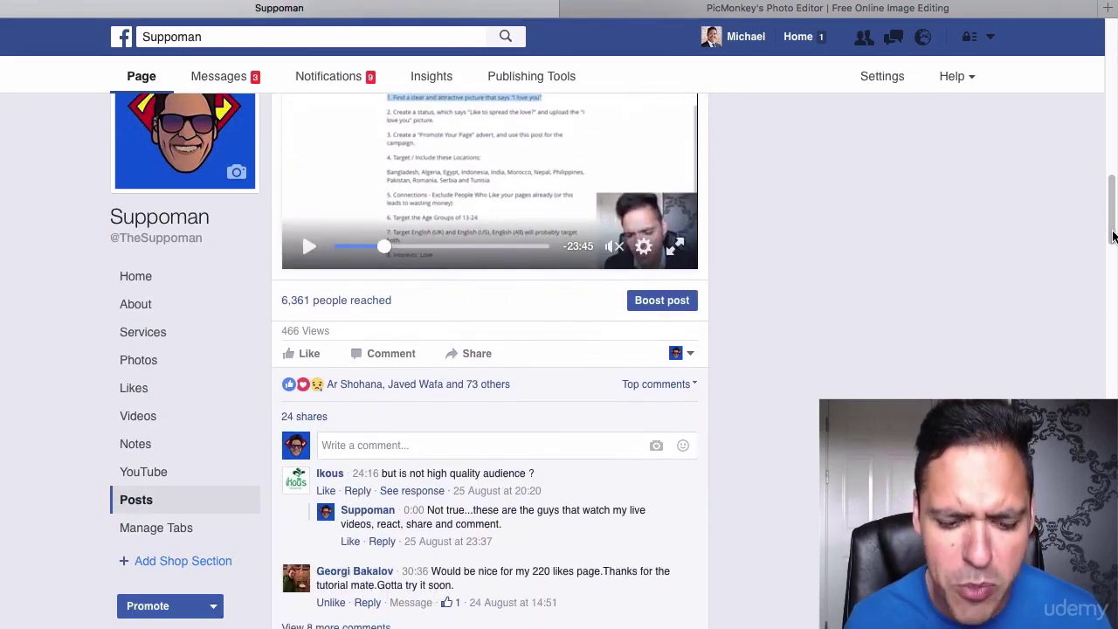
left_click_drag(1113, 236, 1113, 209)
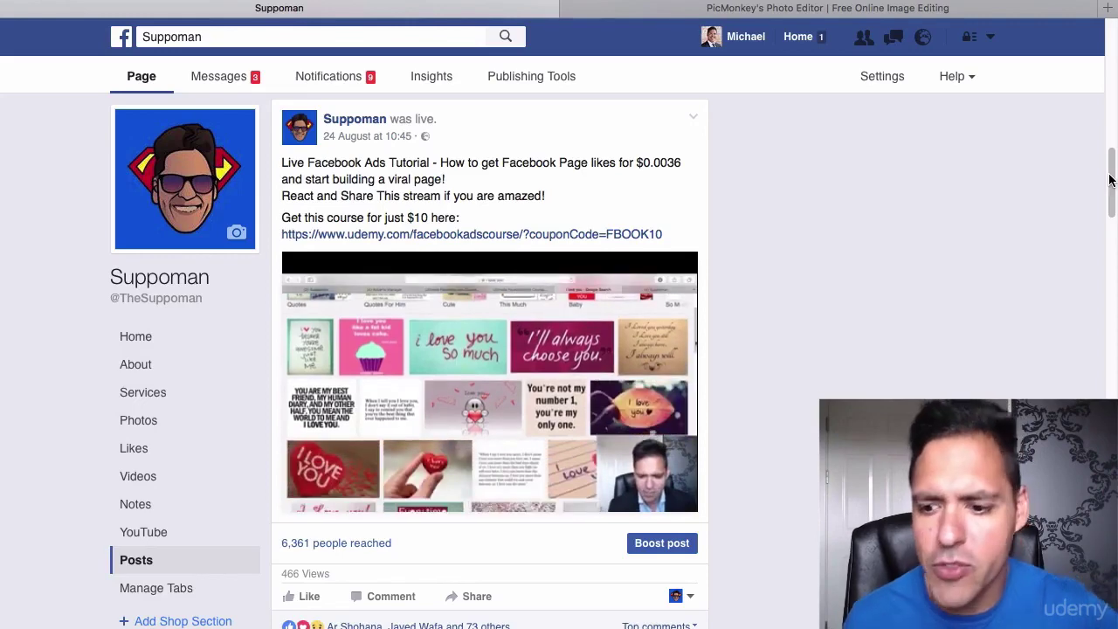
left_click_drag(1110, 179, 1112, 217)
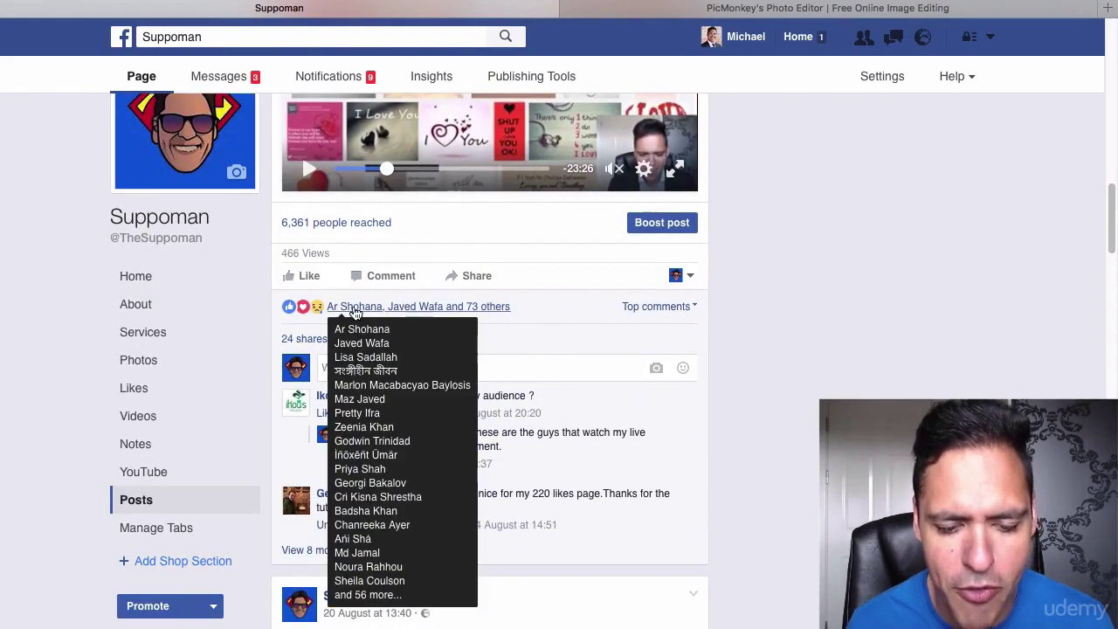
left_click_drag(1109, 229, 1111, 196)
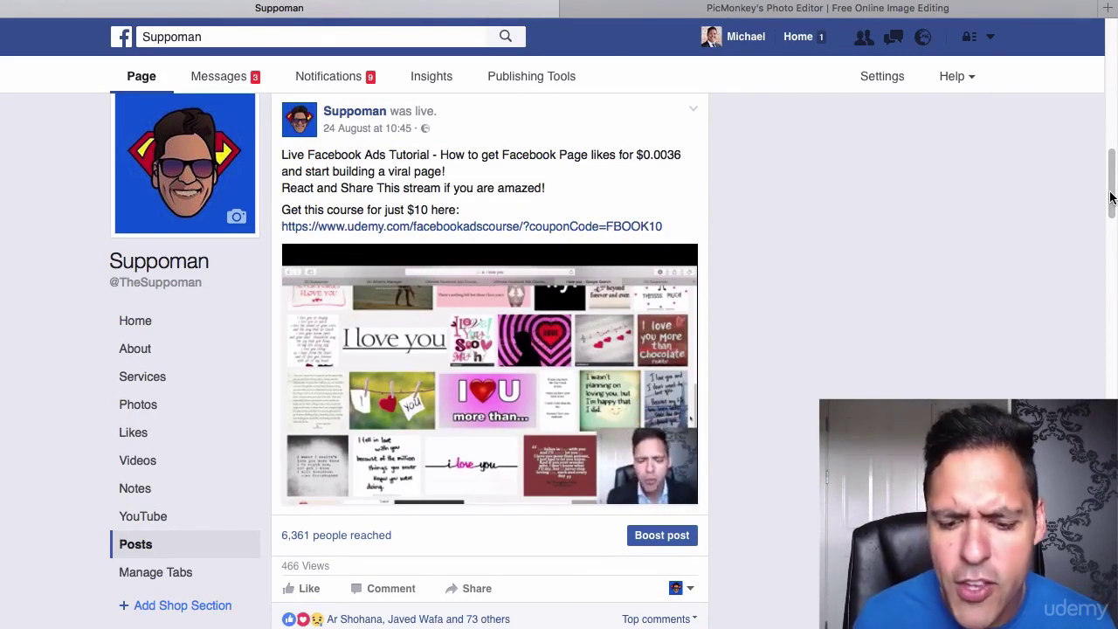
scroll(1110, 198, "up", 1)
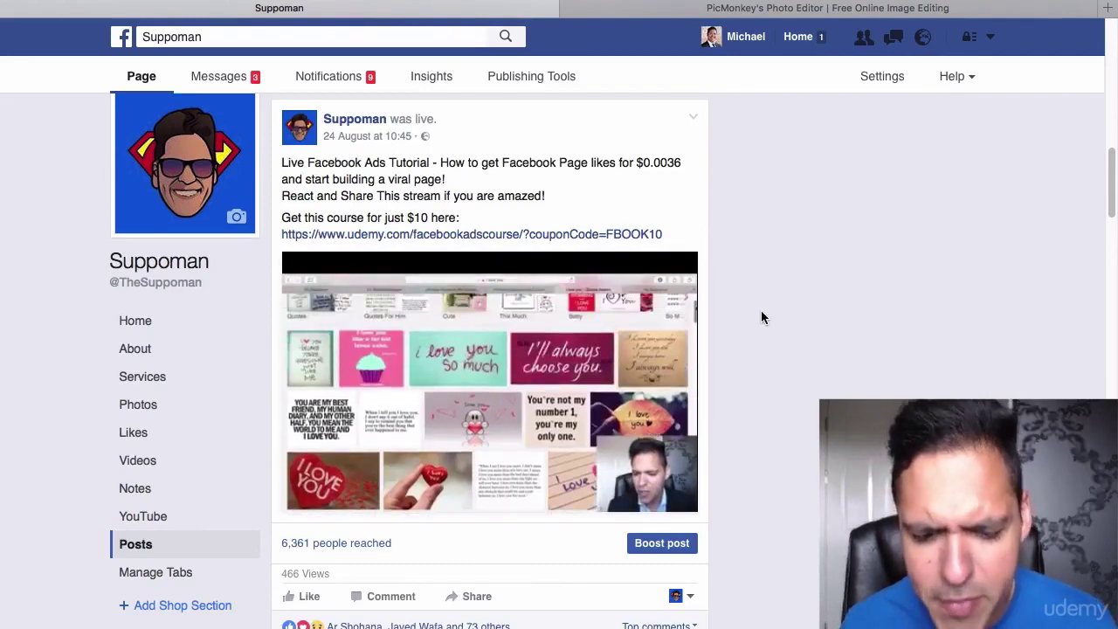
- Switch to the PicMonkey editor and crop the blank canvas to 600 x 315 with photo scaling enabled
left_click(771, 14)
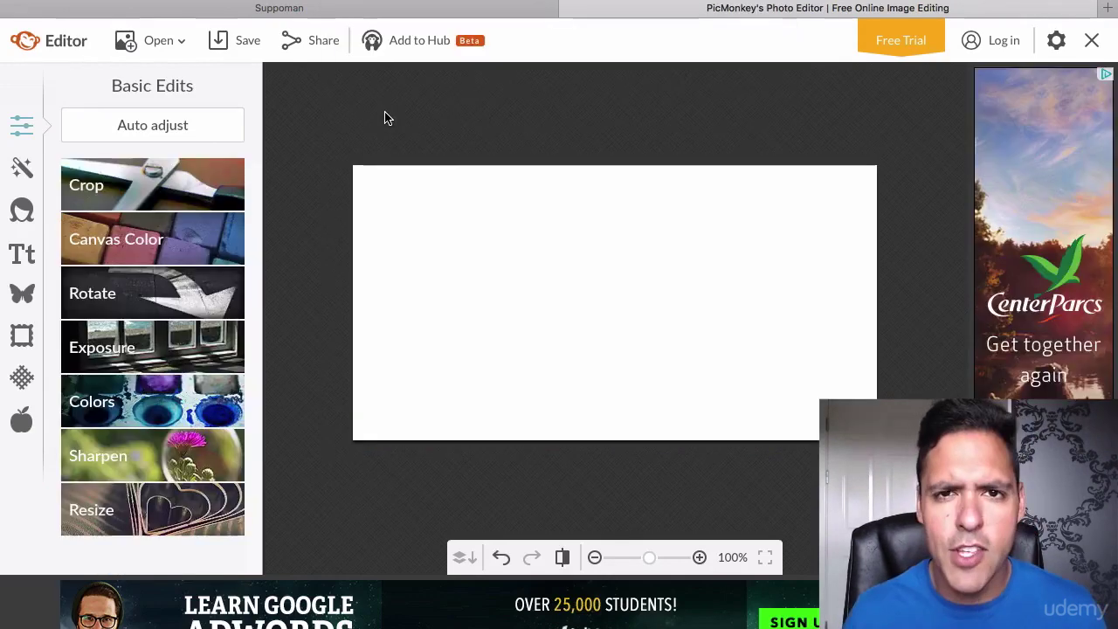
left_click(204, 179)
left_click(116, 270)
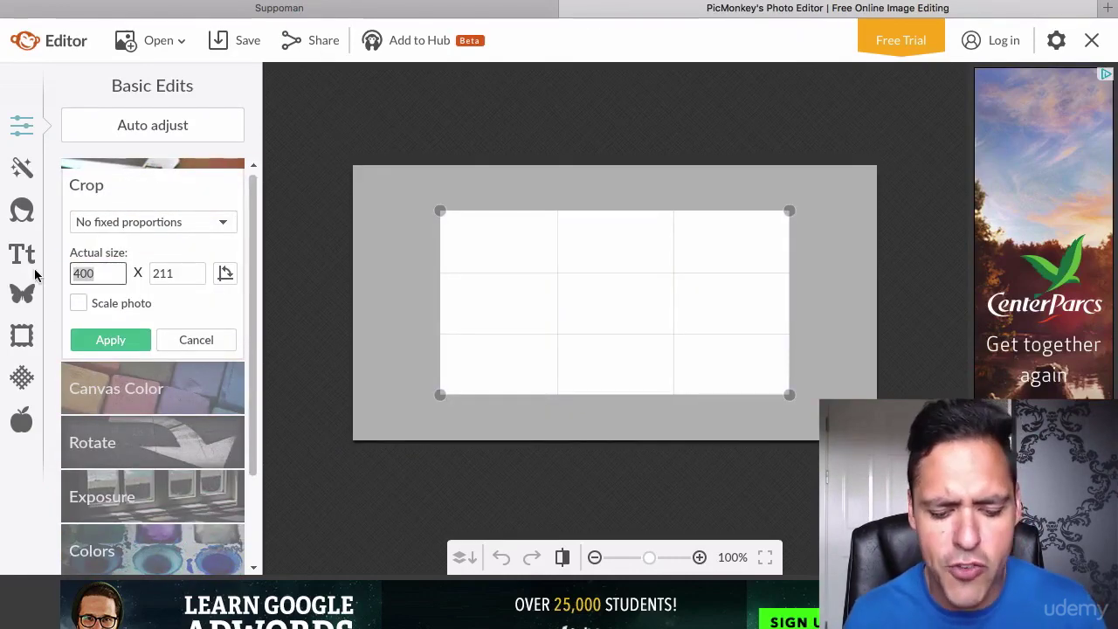
type("600")
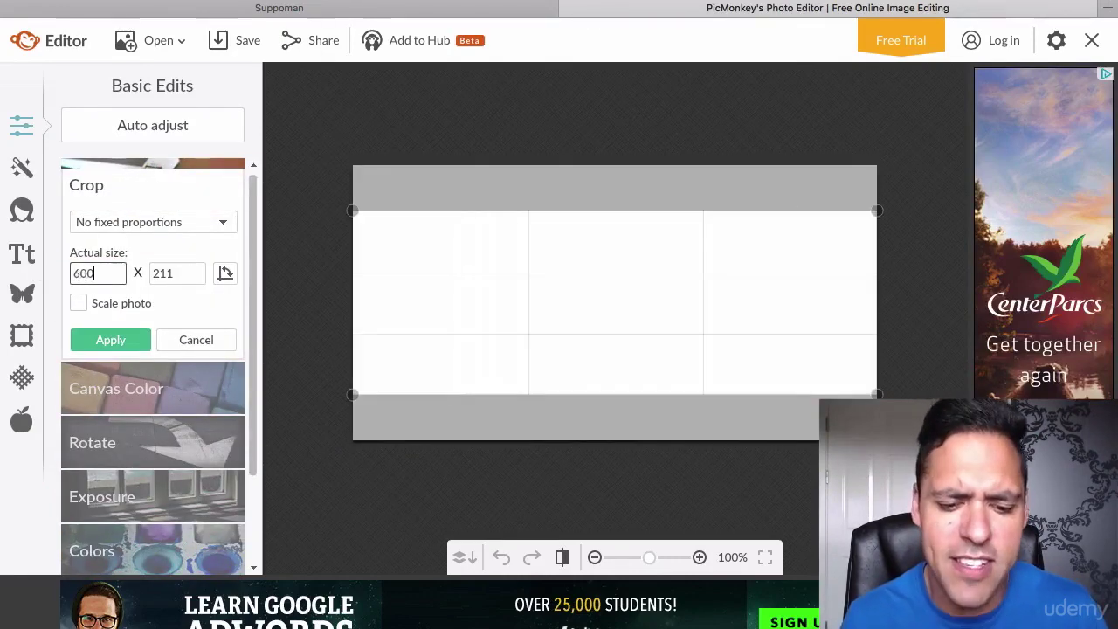
key("Tab")
type("312")
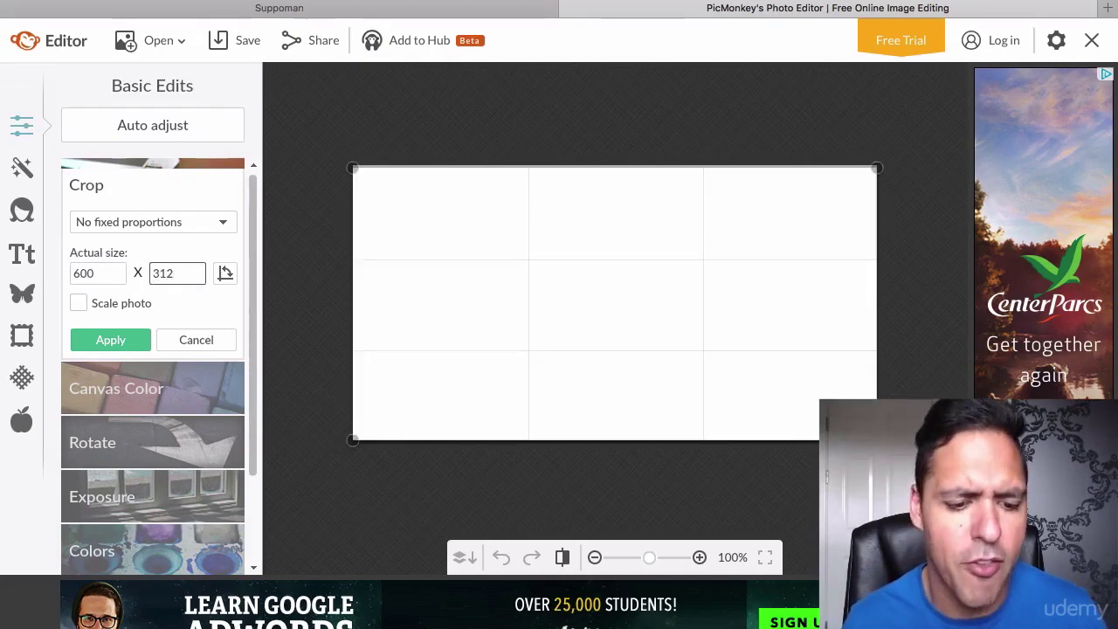
left_click(113, 298)
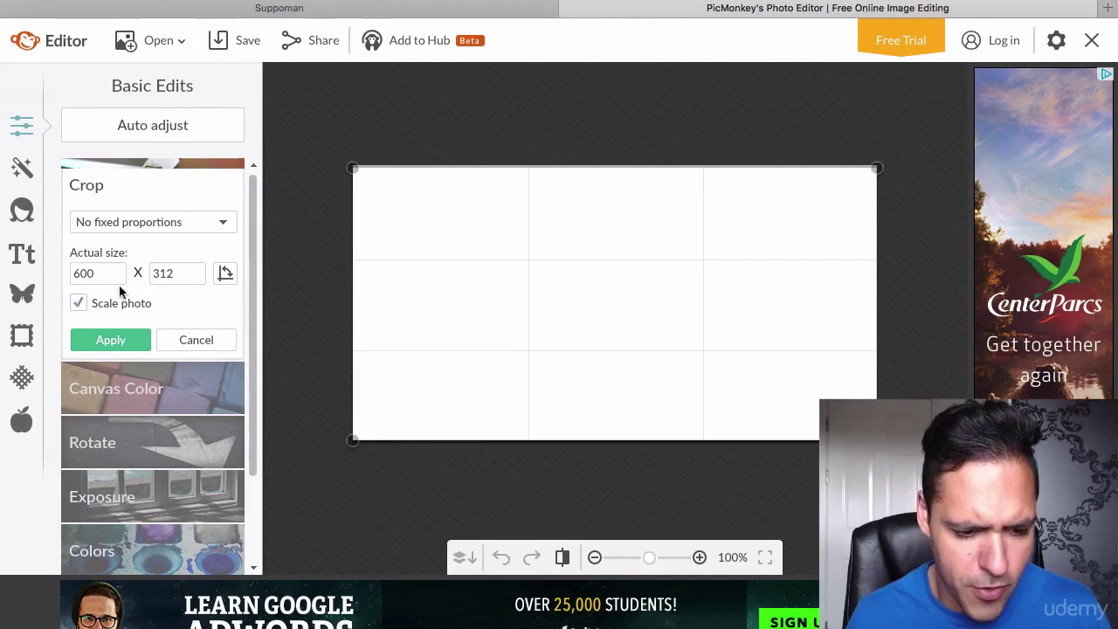
key("BackSpace")
type("5")
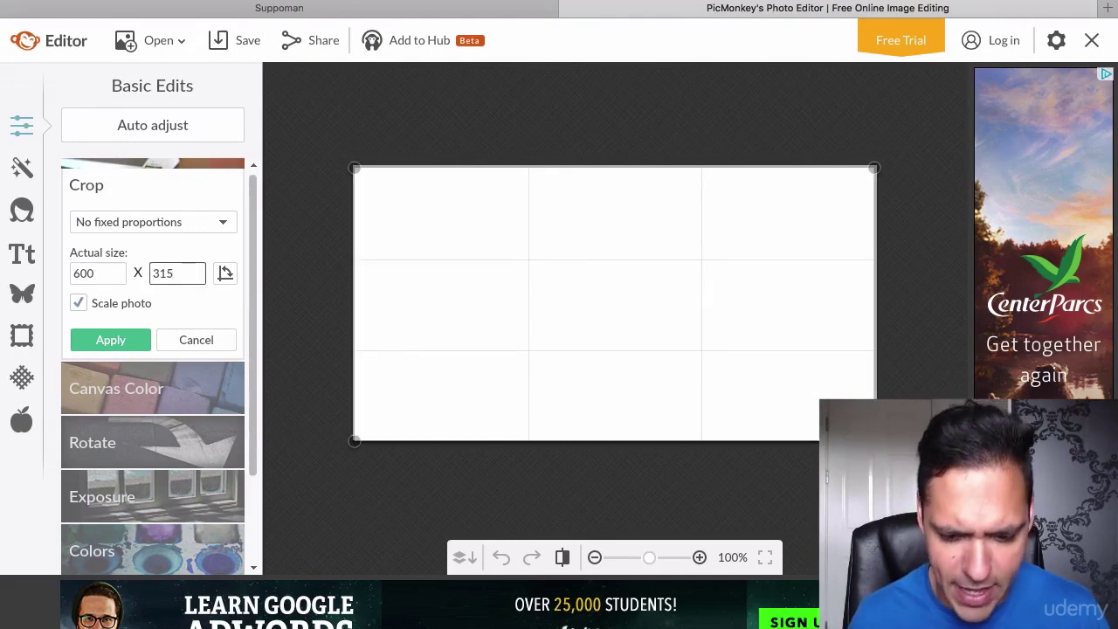
left_click(111, 339)
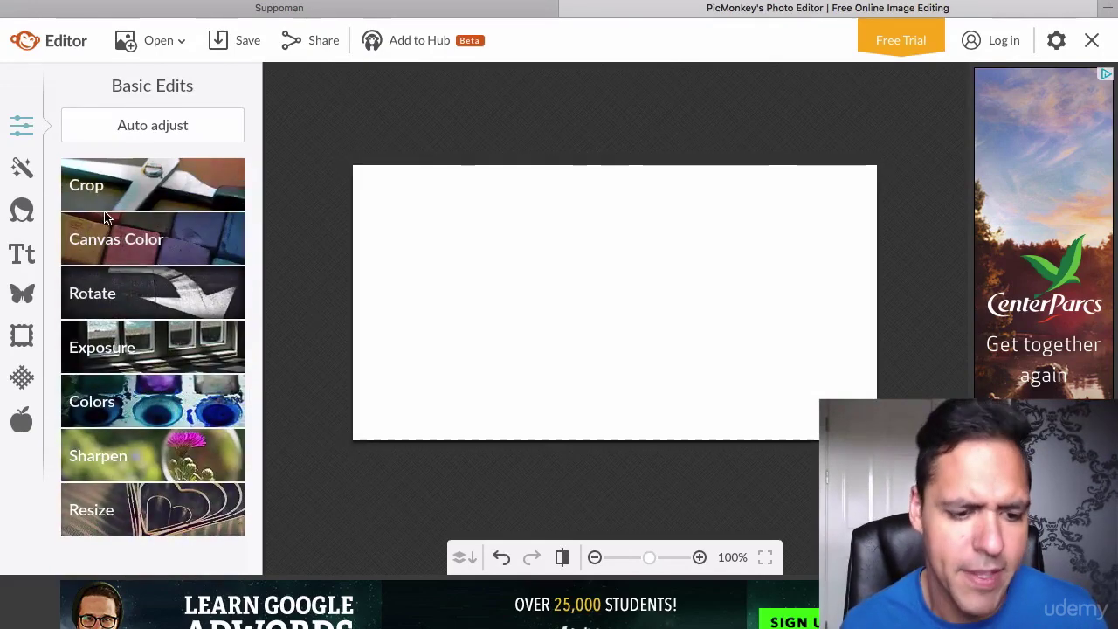
- Set the canvas color to 3b5998 and apply it
left_click(146, 243)
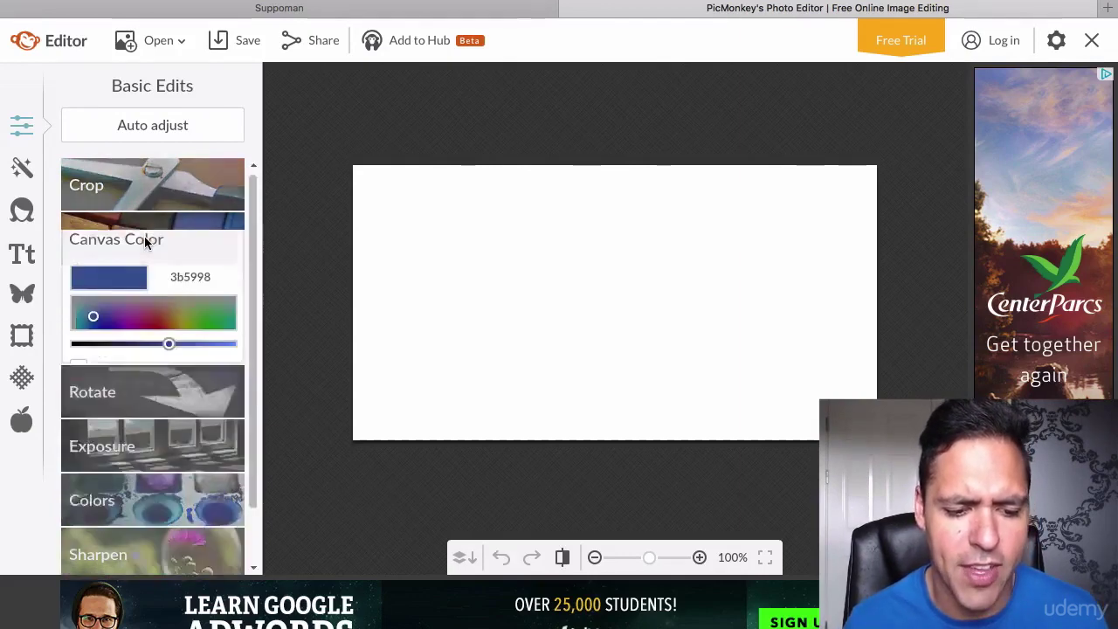
double_click(180, 277)
type("ffffff")
key("Return")
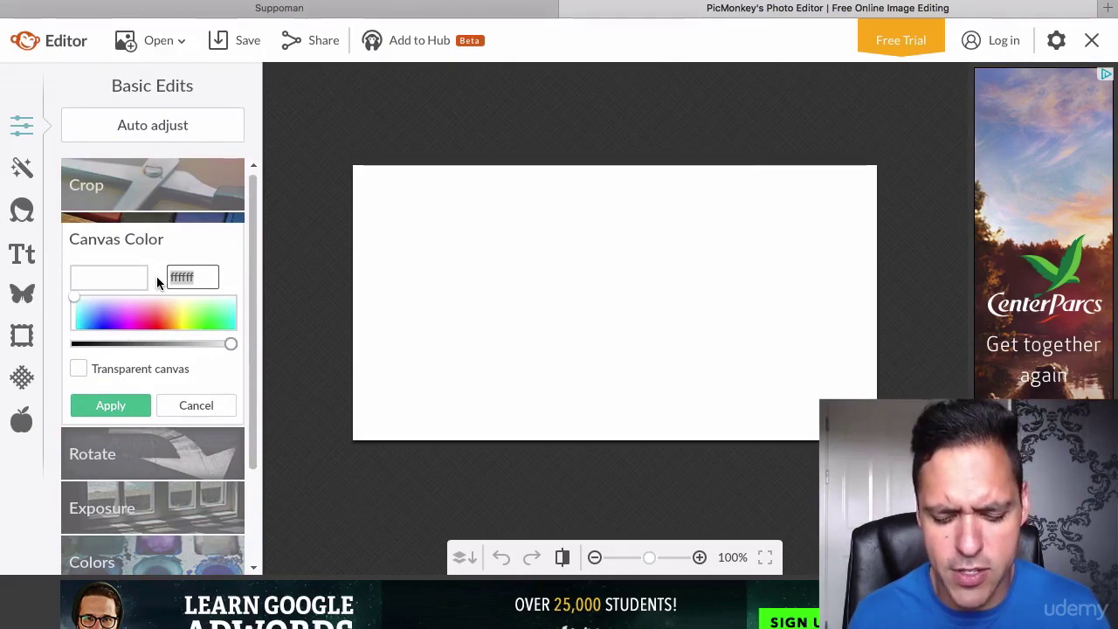
type("3b59")
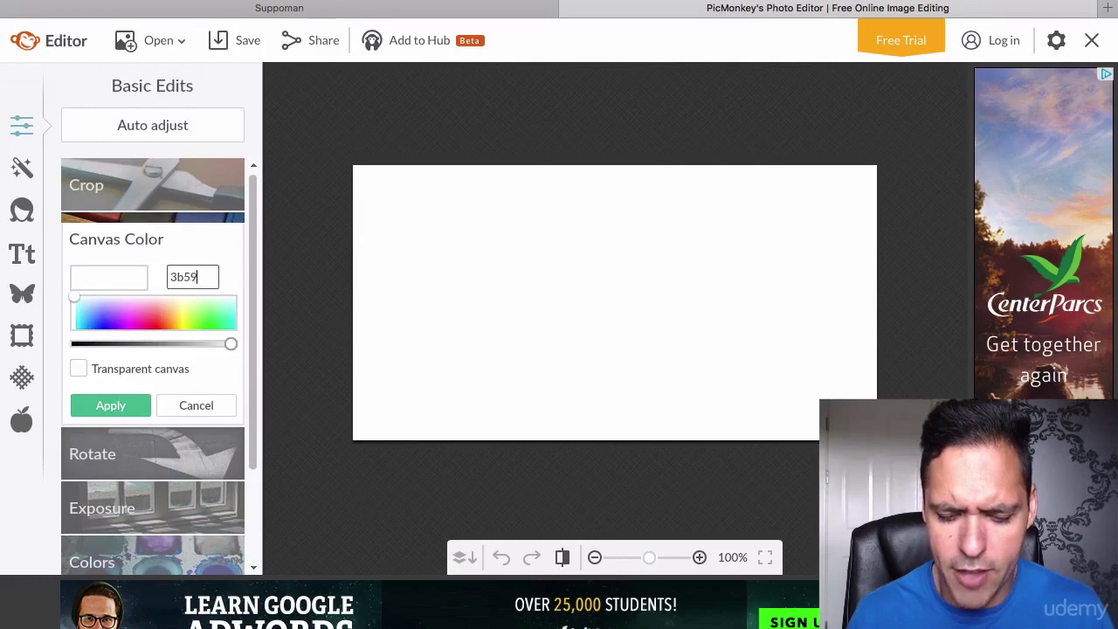
type("98")
key("Return")
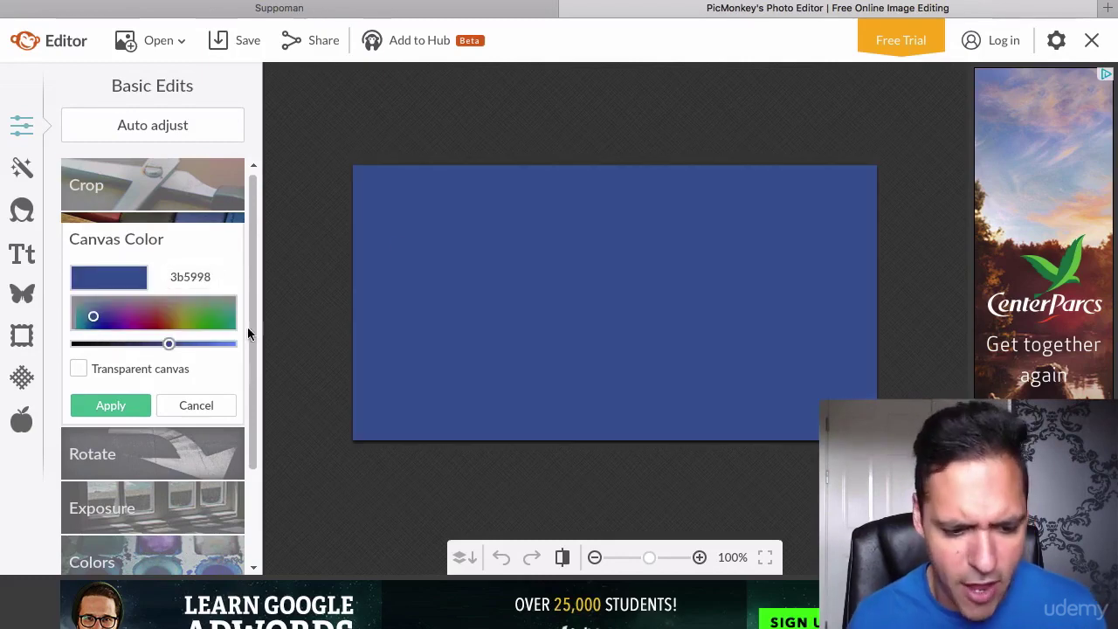
left_click(128, 404)
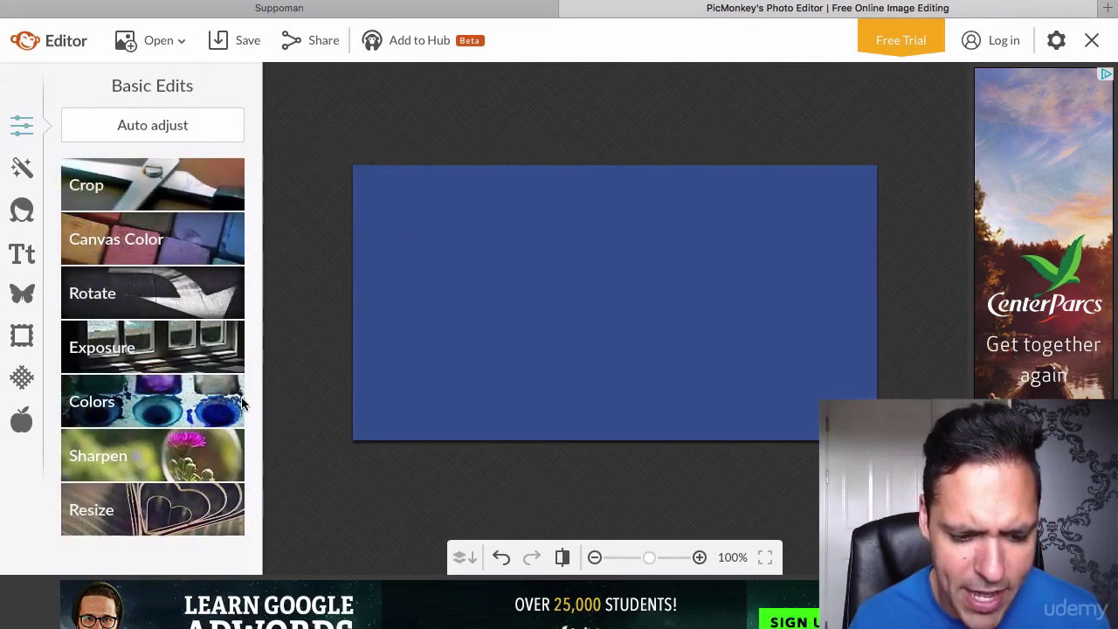
- Add the text "How To Get" in the installed Tahoma Negreta font and color it white
left_click(23, 252)
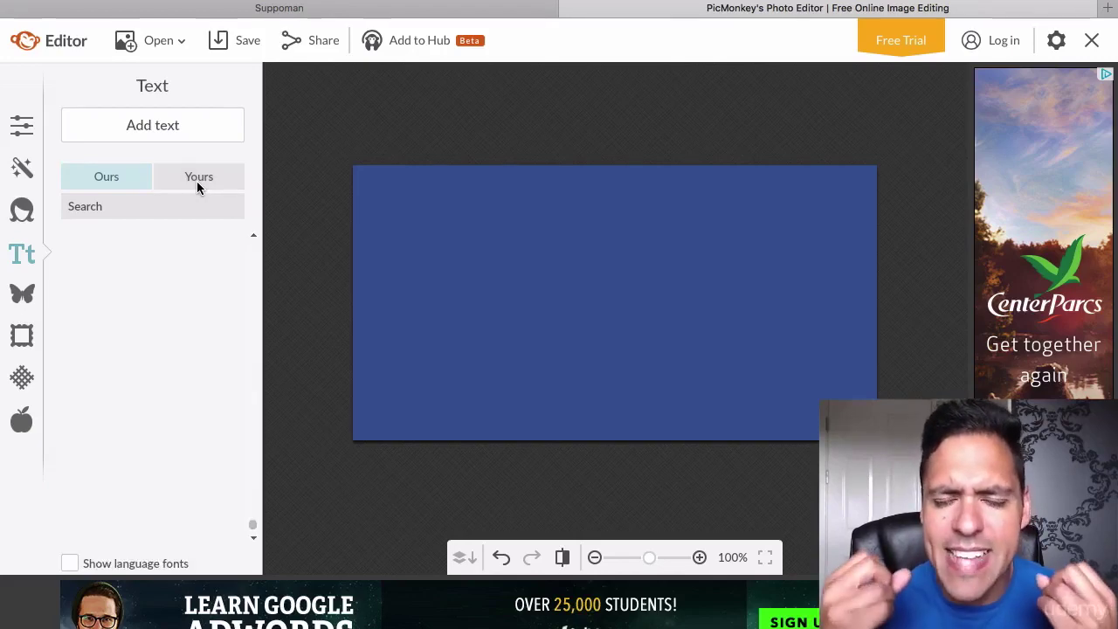
left_click(197, 181)
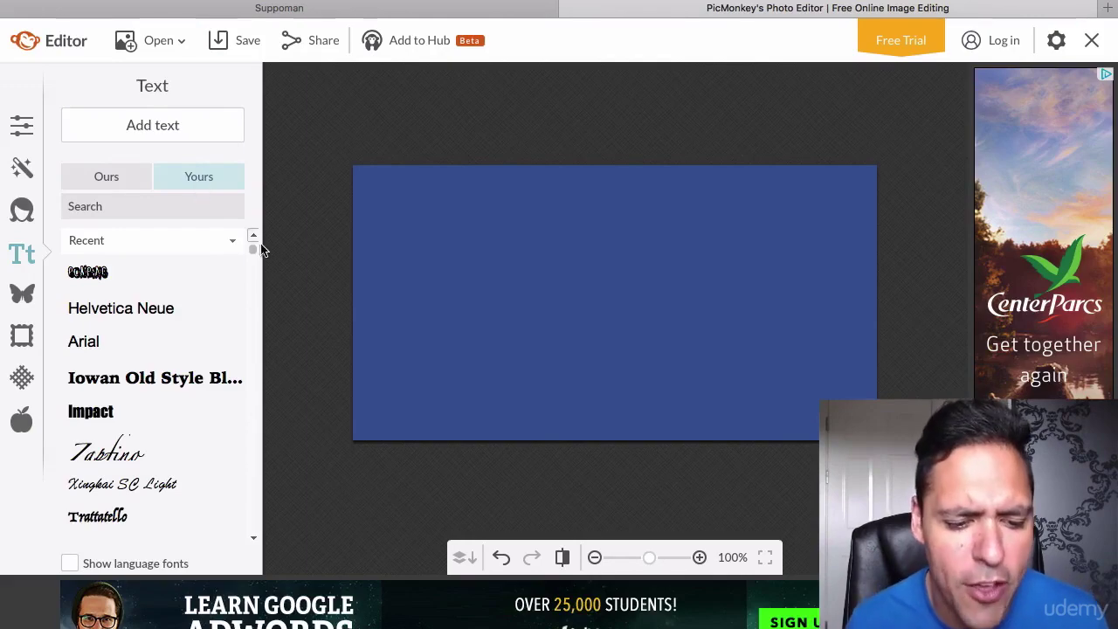
left_click_drag(253, 252, 252, 503)
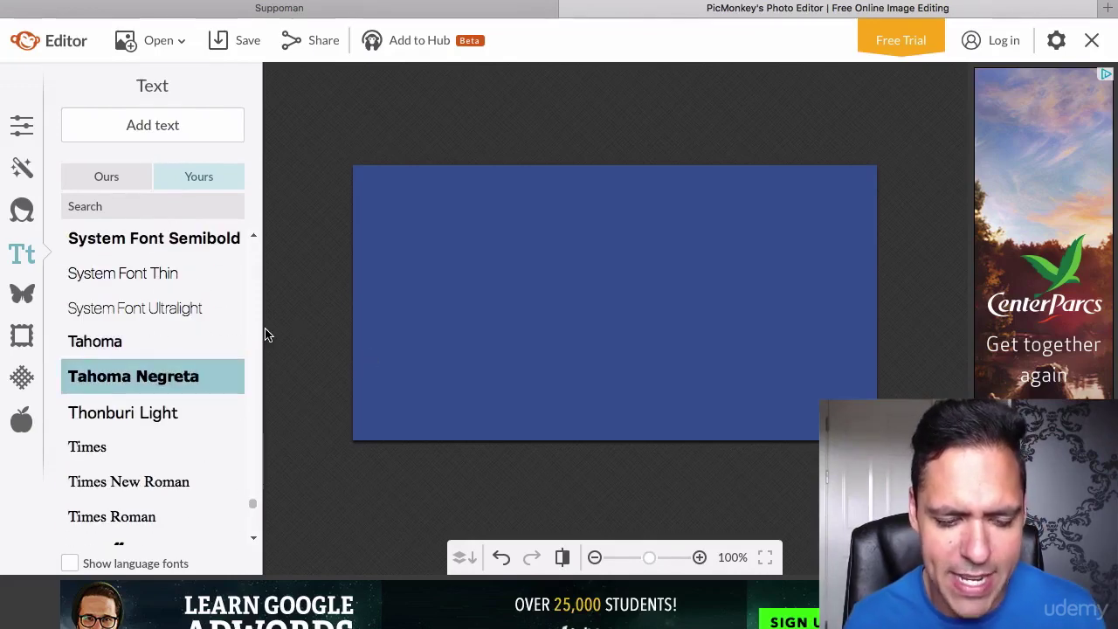
left_click(183, 132)
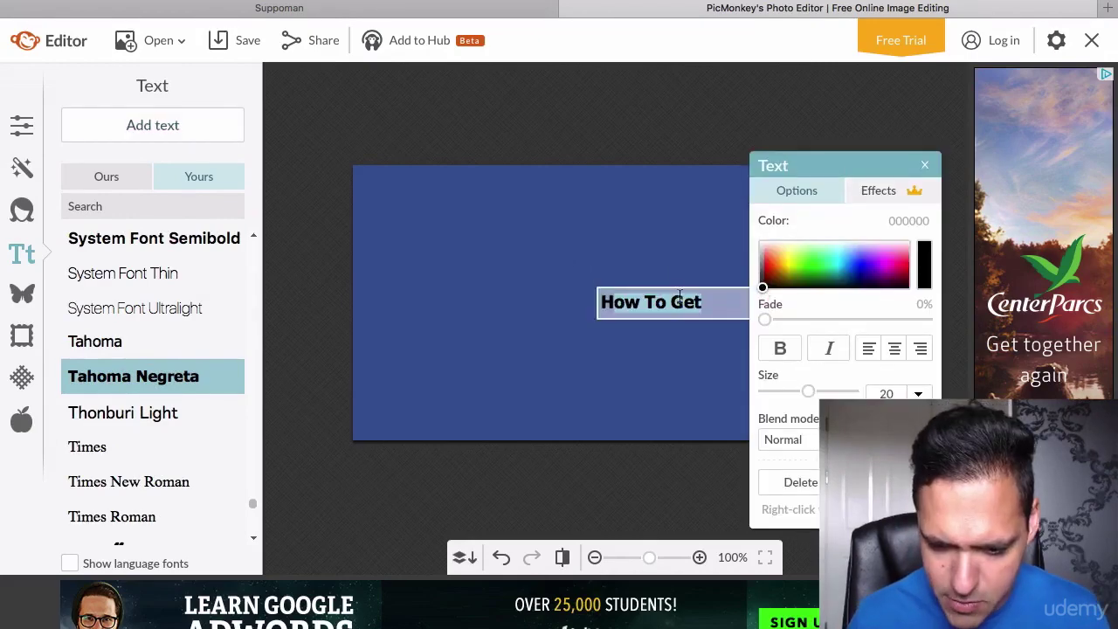
left_click_drag(706, 303, 581, 301)
left_click_drag(762, 287, 760, 243)
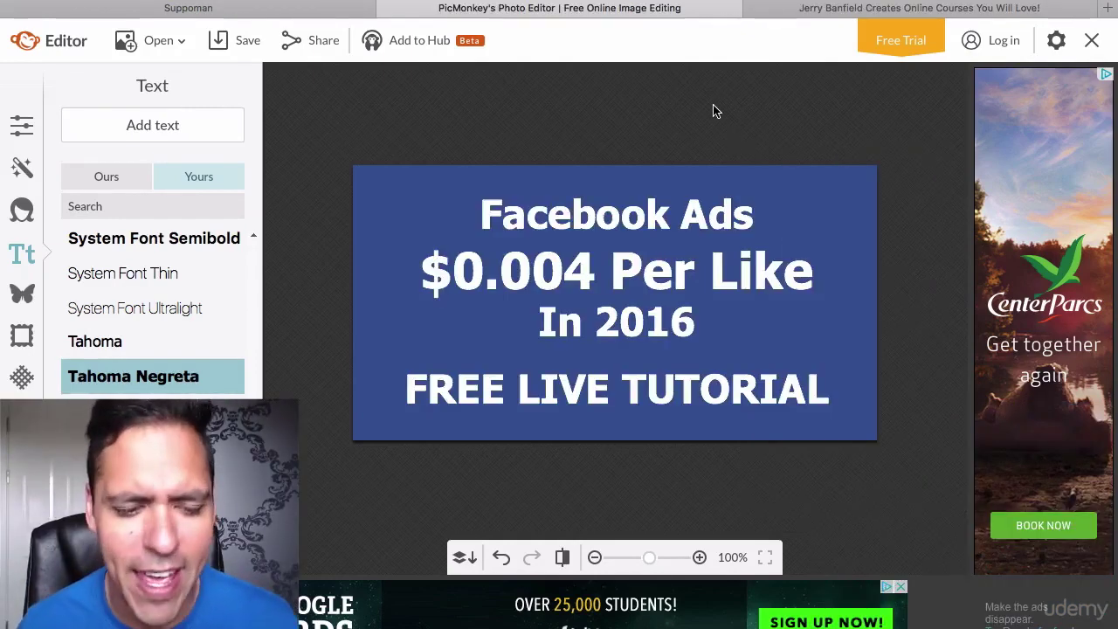
- Save the image as a .jpg named "Facebook ads thumbnail" at Sean quality
left_click(236, 41)
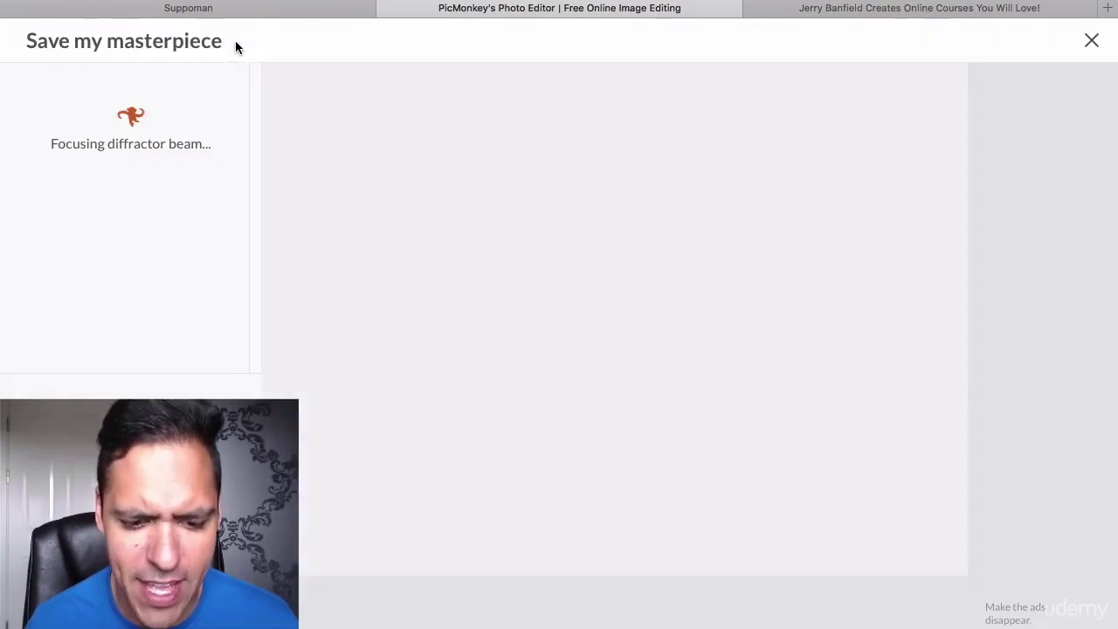
left_click_drag(35, 120, 320, 123)
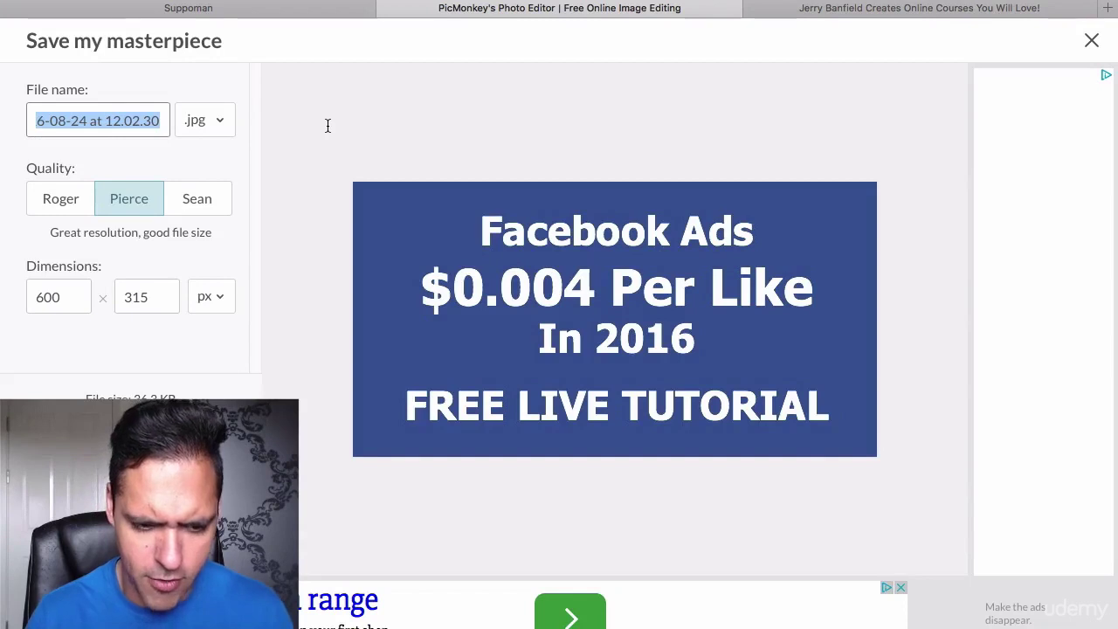
type("F")
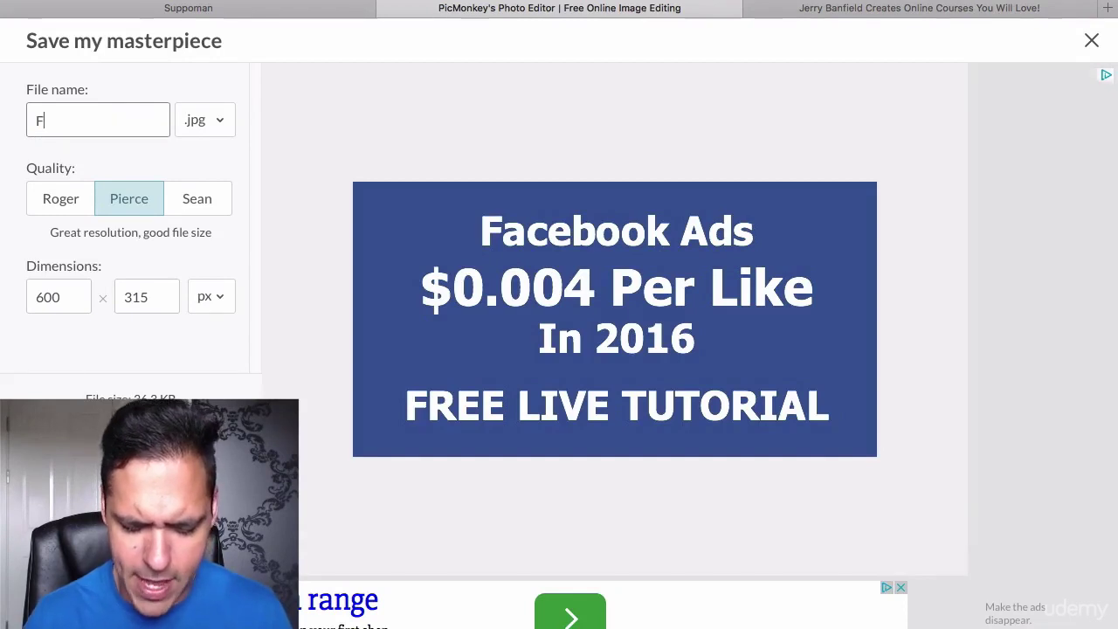
type("acebook ads thumbnail")
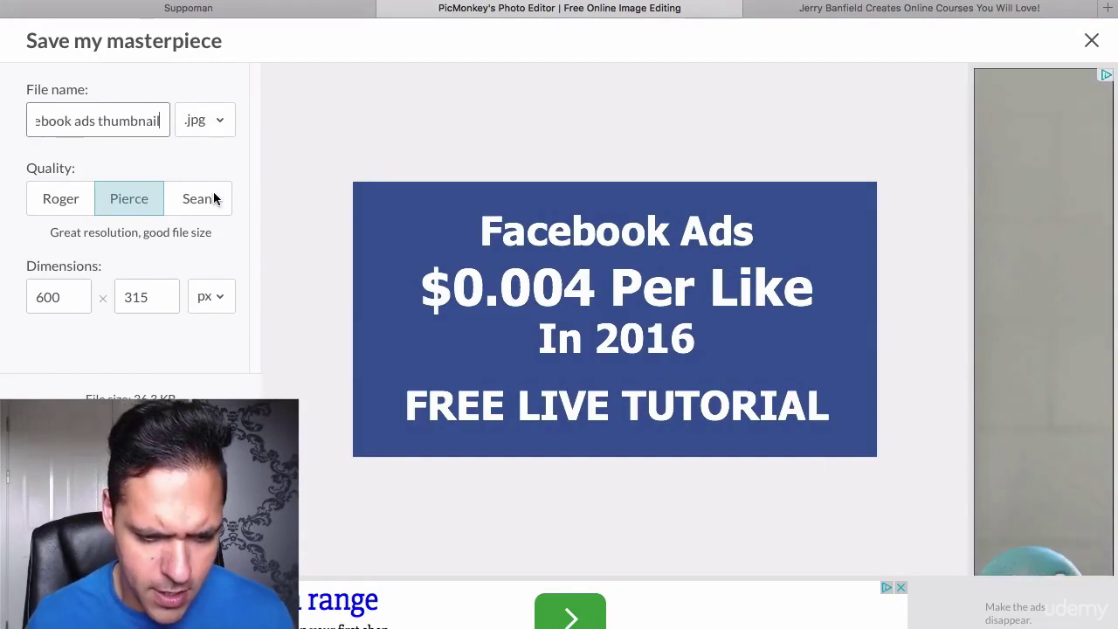
left_click(214, 196)
left_click(131, 433)
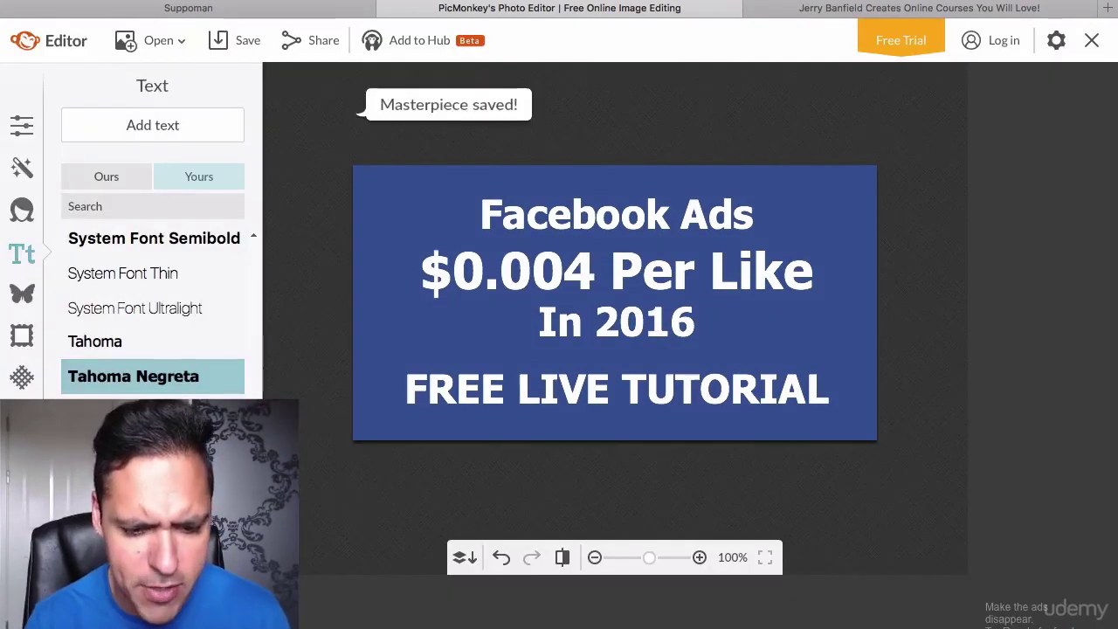
- Switch to the Suppoman Facebook page and open the live Facebook Ads tutorial video for editing
left_click(242, 4)
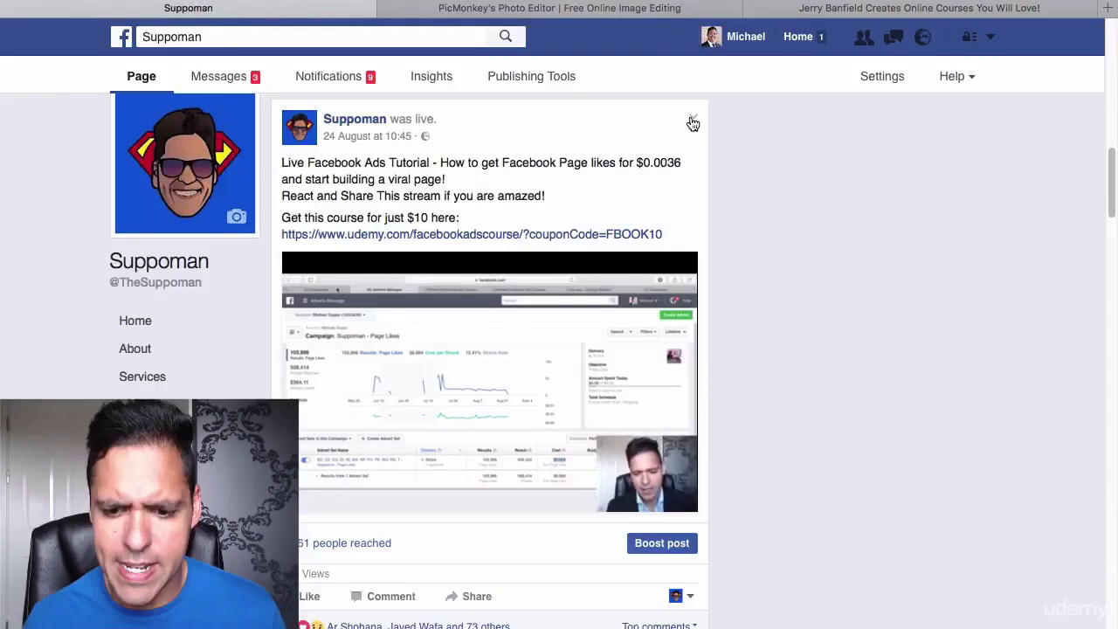
left_click(692, 120)
left_click(612, 182)
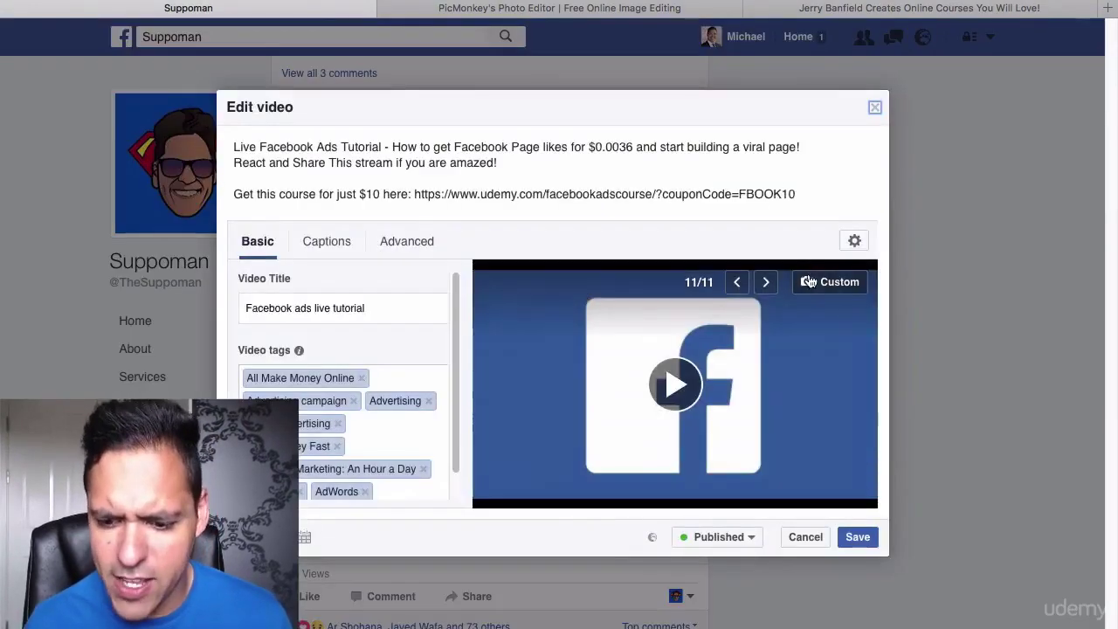
- Upload the Facebook ads thumbnail from Downloads as the video's custom thumbnail, save the video, and pause its playback
left_click(810, 282)
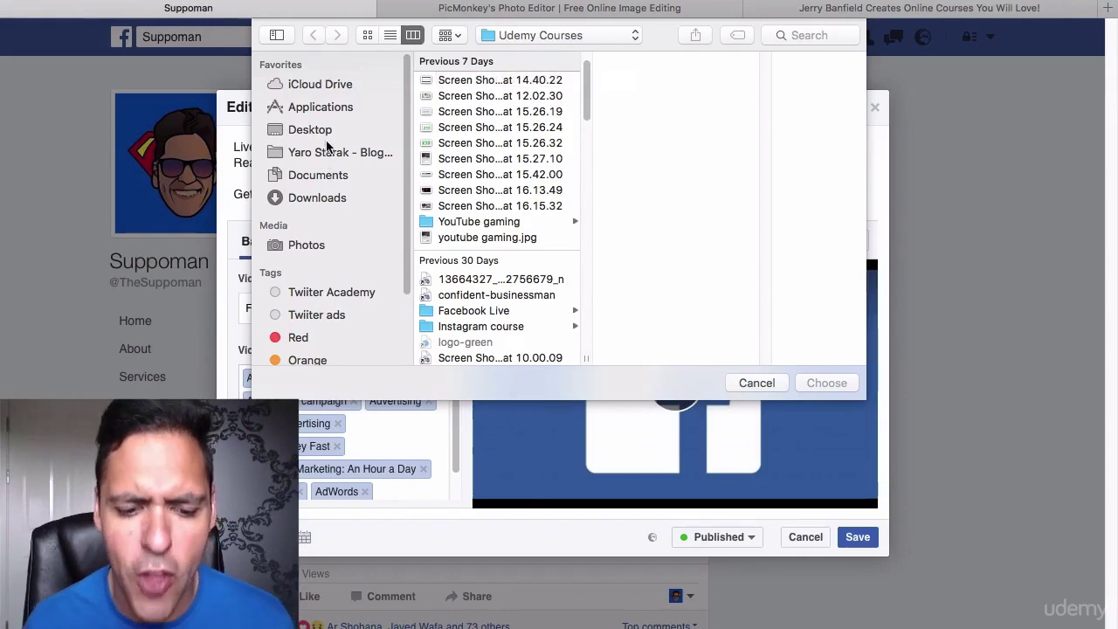
left_click(317, 198)
double_click(512, 82)
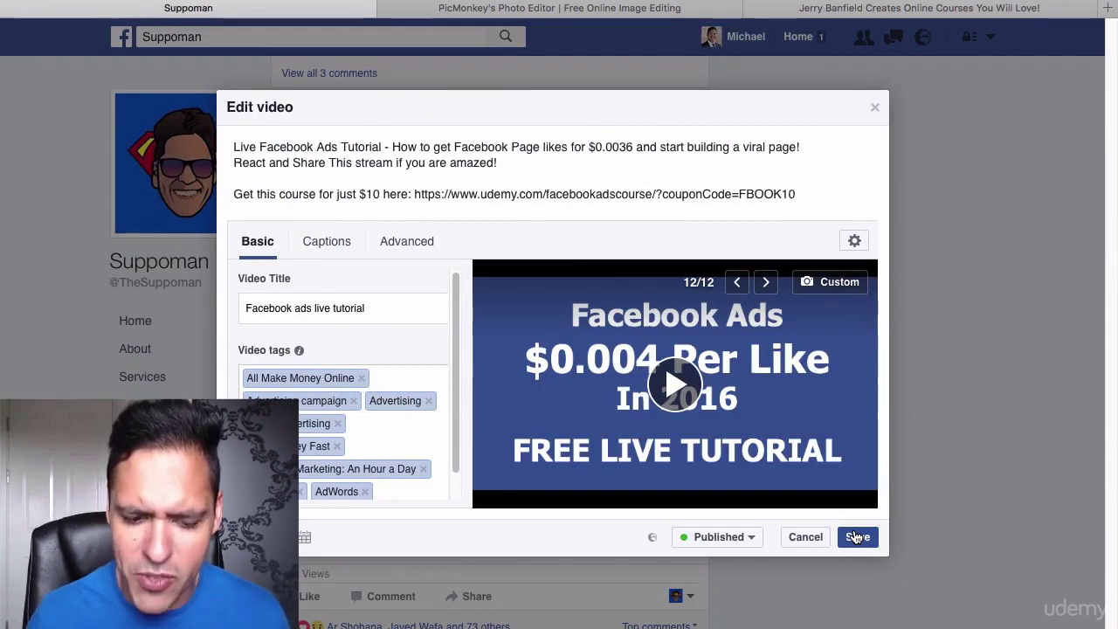
left_click(856, 536)
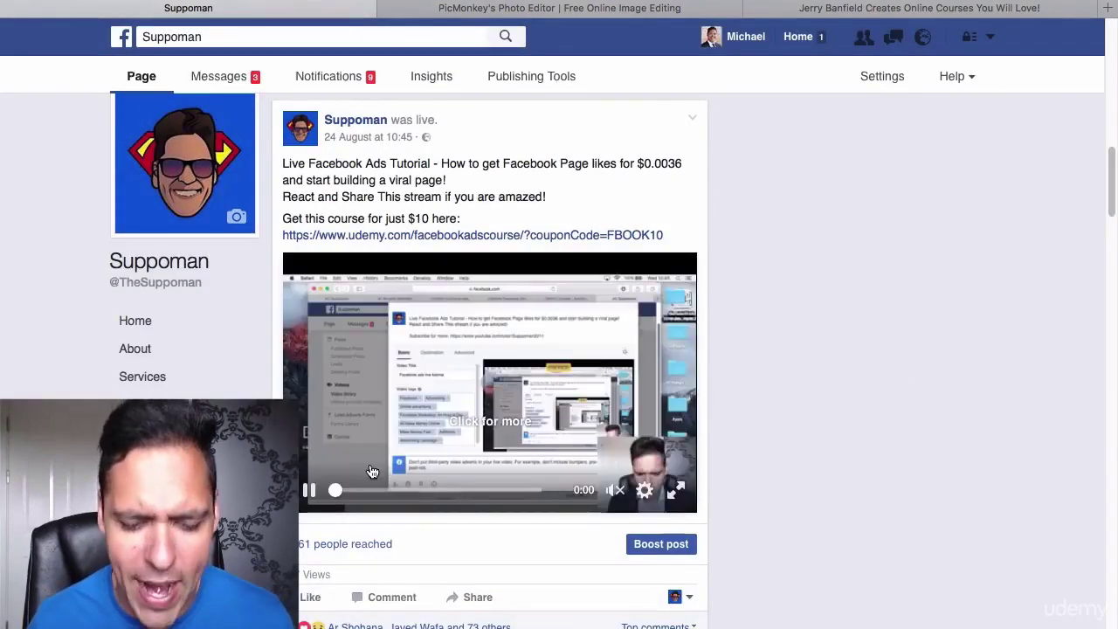
left_click(310, 490)
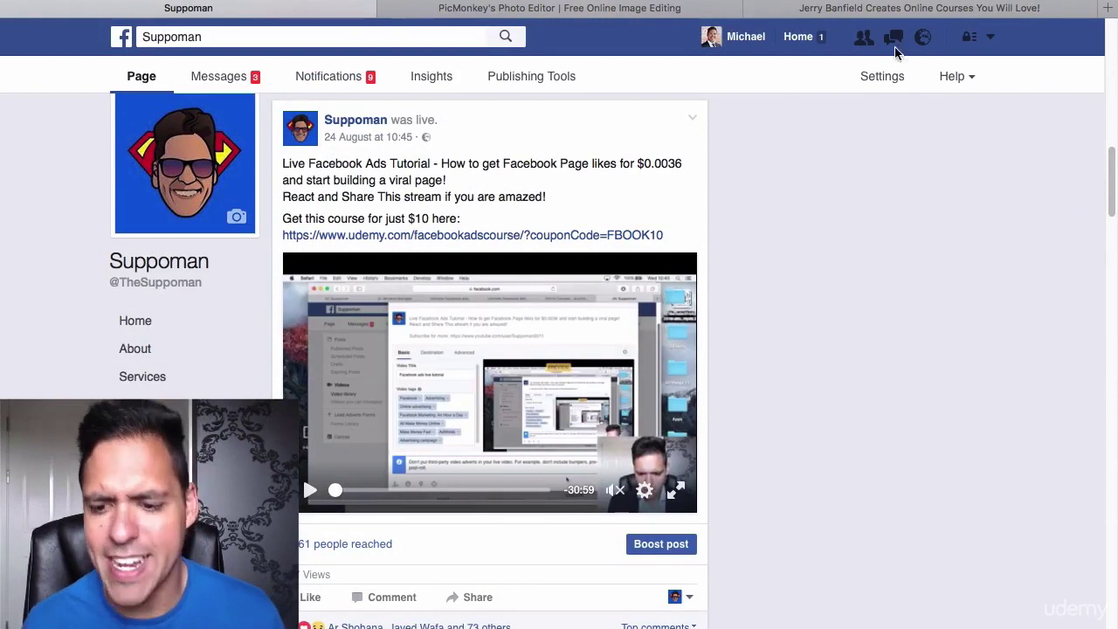
- Start creating a new advert and choose Boost your posts as the campaign's marketing objective
left_click(992, 39)
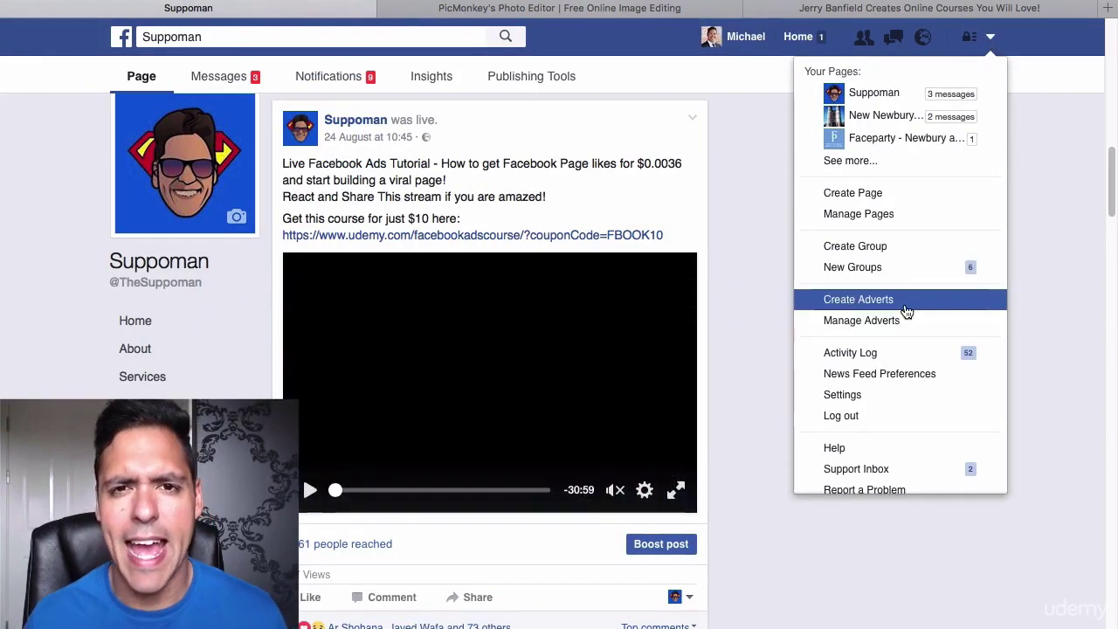
left_click(905, 309)
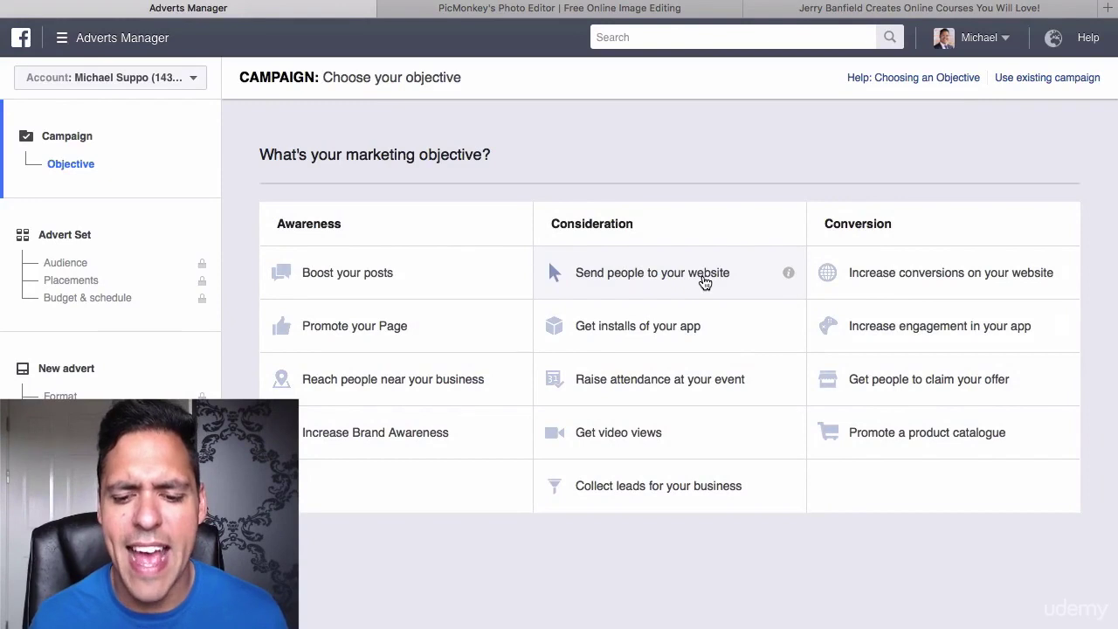
left_click(384, 289)
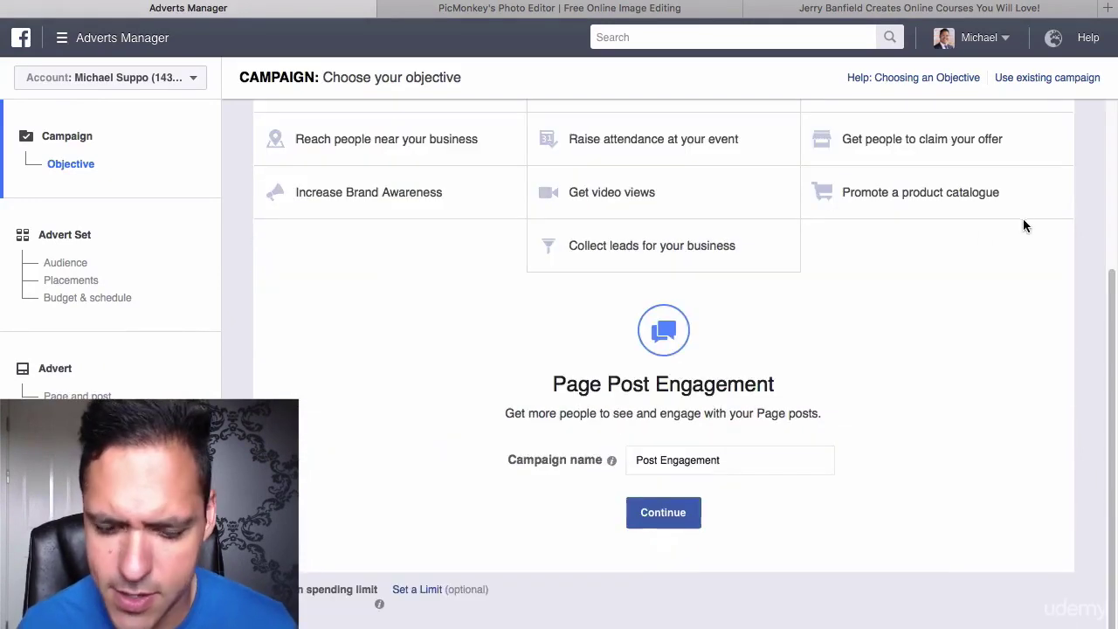
- Name the campaign "Facebook Ads Live Tuto" and continue to the advert set
left_click_drag(738, 462, 587, 463)
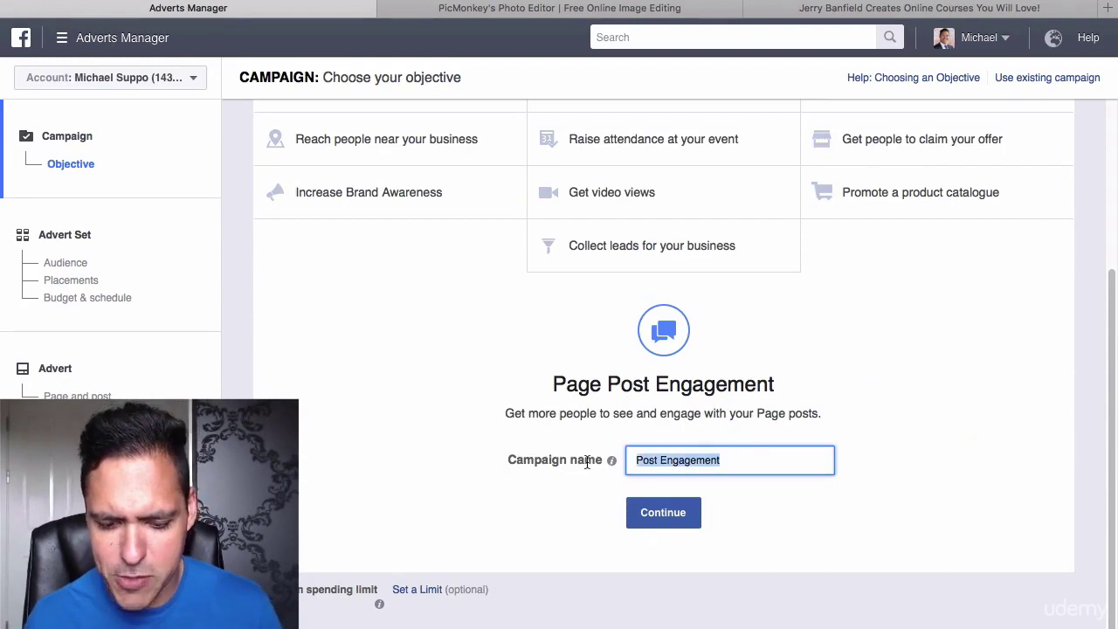
type("Faceb")
type("ook Ads C")
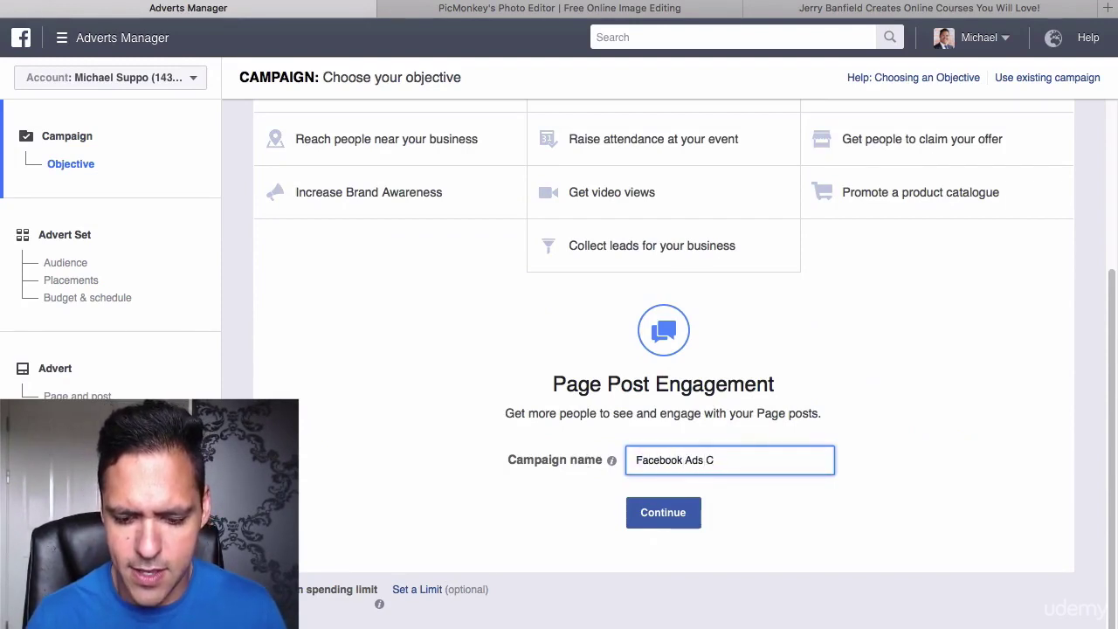
key("BackSpace")
type("Live Tuto")
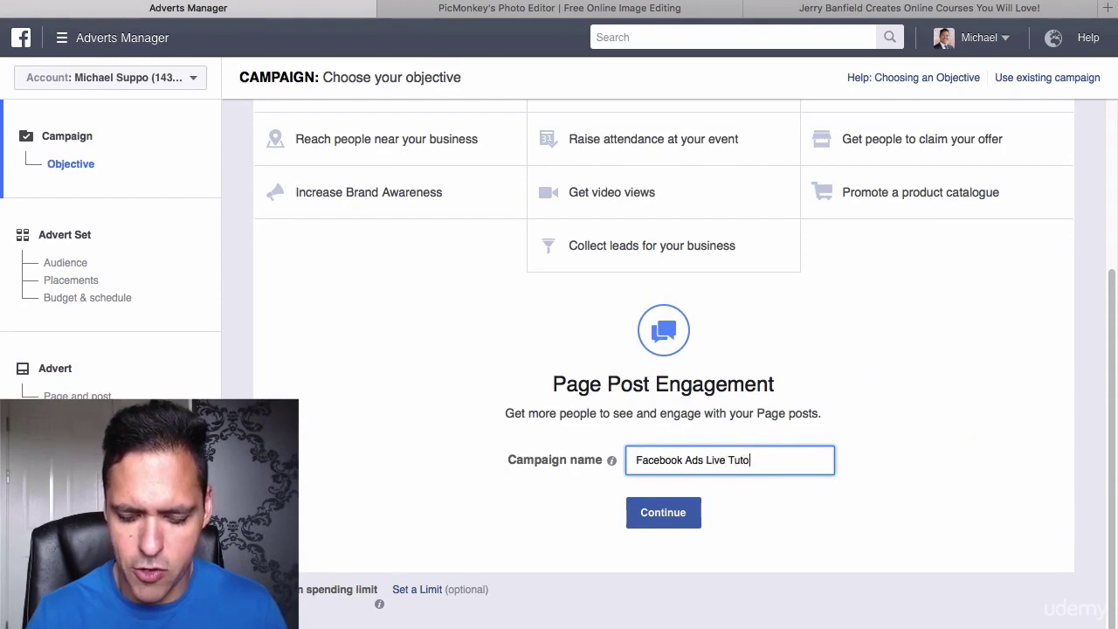
key("BackSpace")
key("BackSpace")
key("BackSpace")
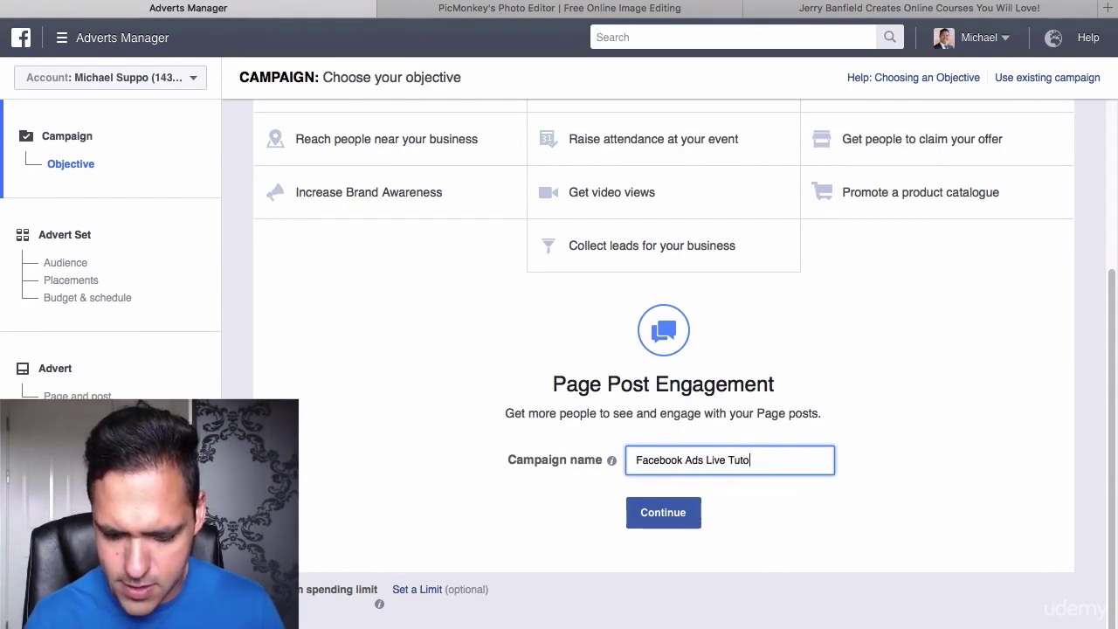
left_click(661, 513)
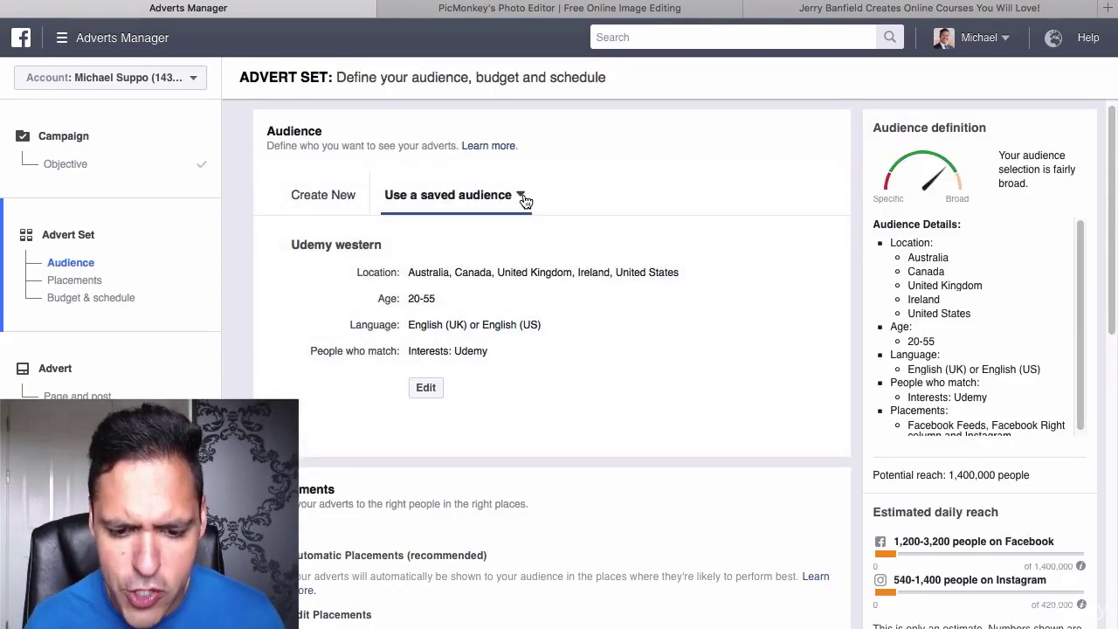
- Examine the available saved audiences and the location, age and interest settings of the Udemy western audience
left_click(522, 196)
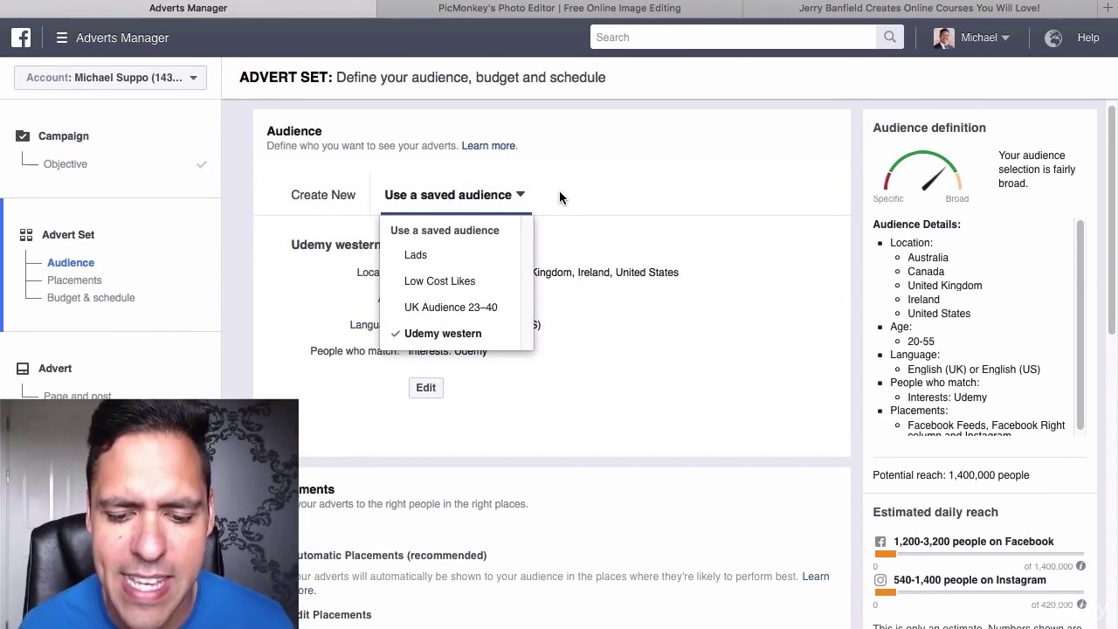
left_click(561, 197)
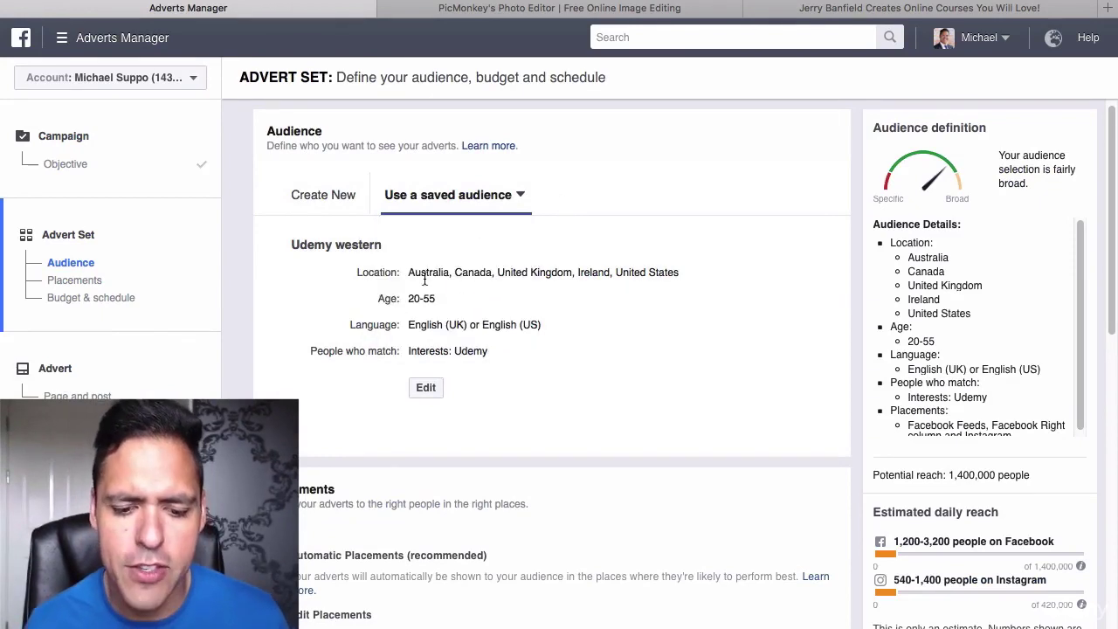
left_click_drag(409, 272, 688, 278)
left_click(525, 279)
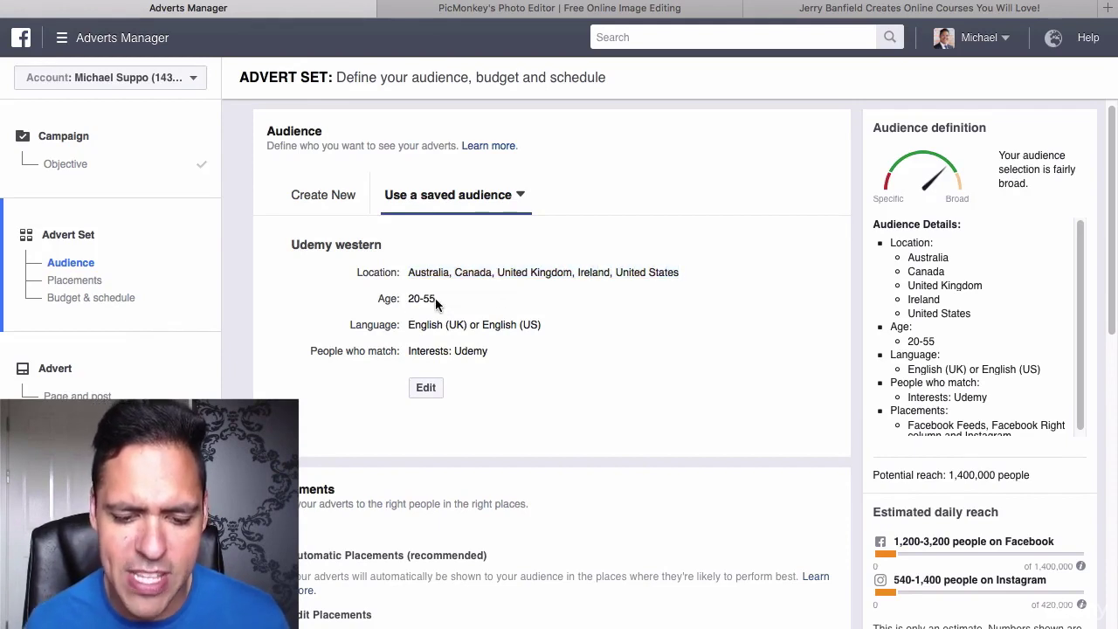
triple_click(429, 299)
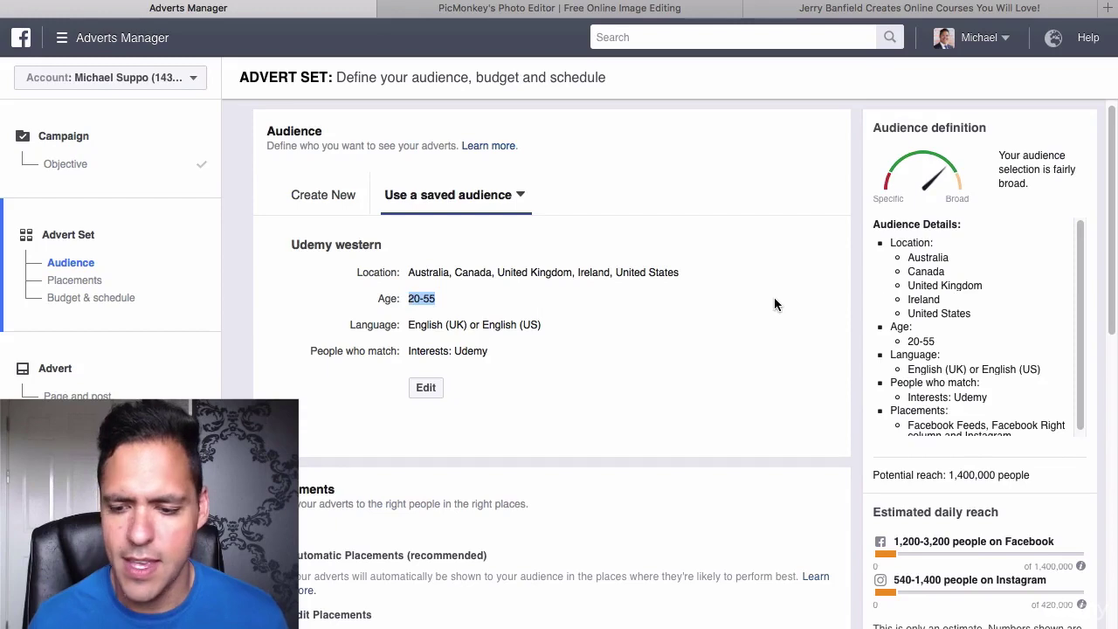
scroll(1112, 230, "down", 1)
scroll(1112, 229, "down", 2)
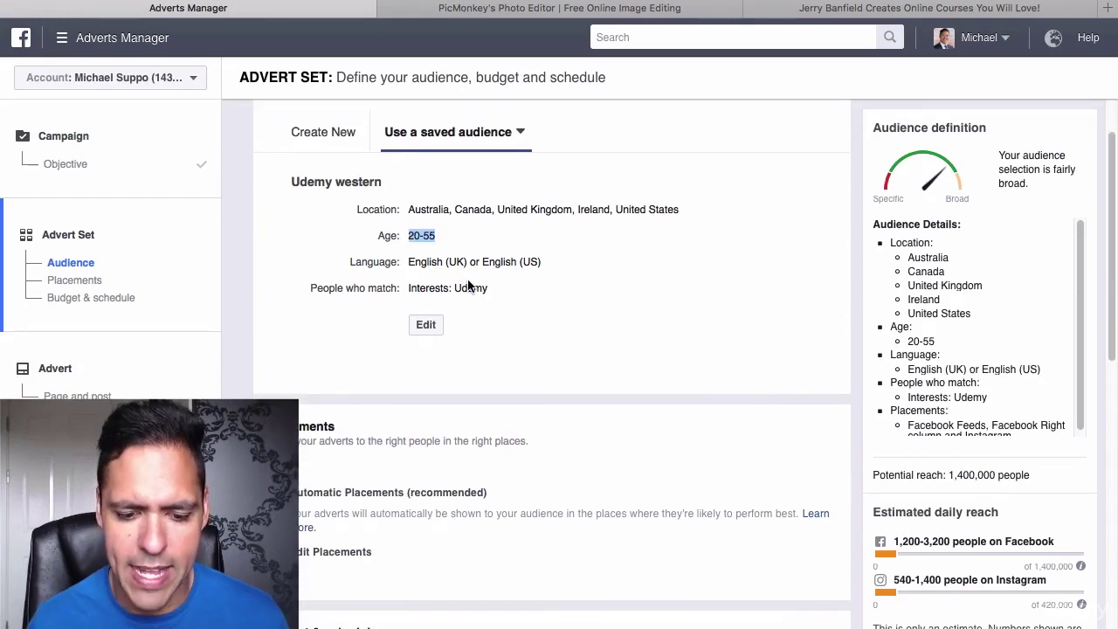
left_click_drag(488, 289, 414, 291)
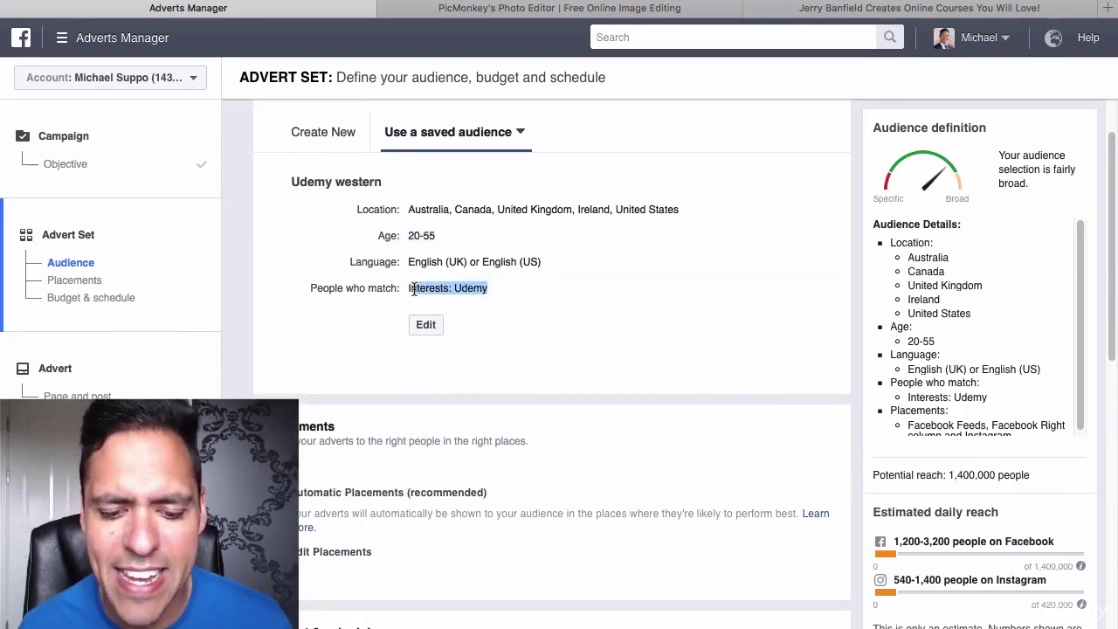
left_click(517, 289)
- Edit the Udemy western audience and replace its Udemy interest with the Facebook Page Admins behaviour in the detailed targeting
left_click(426, 324)
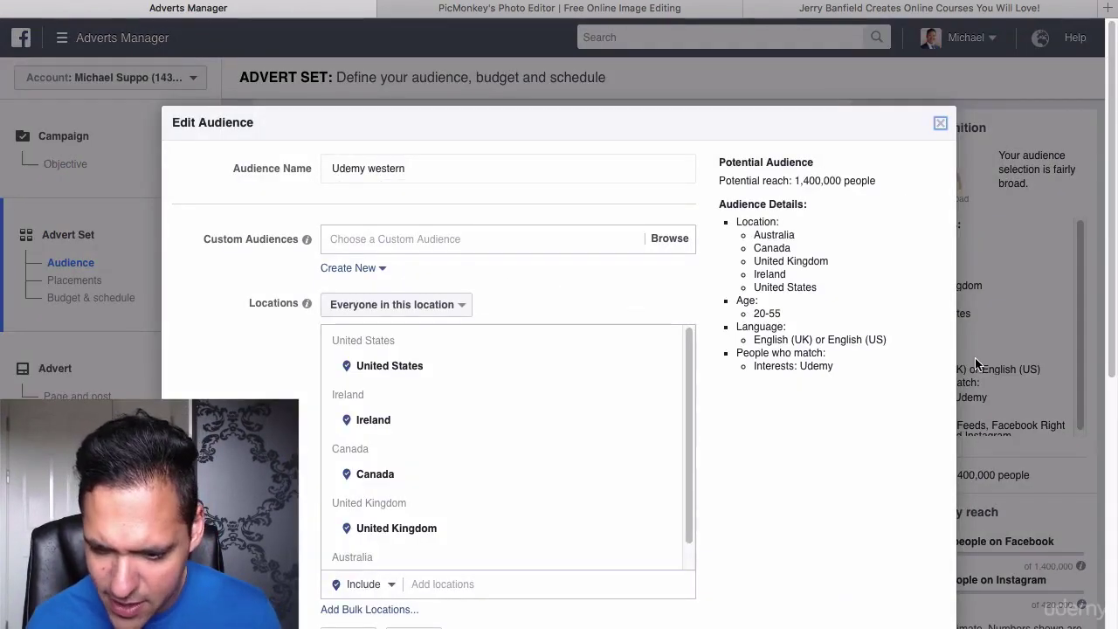
left_click_drag(1113, 317, 1112, 437)
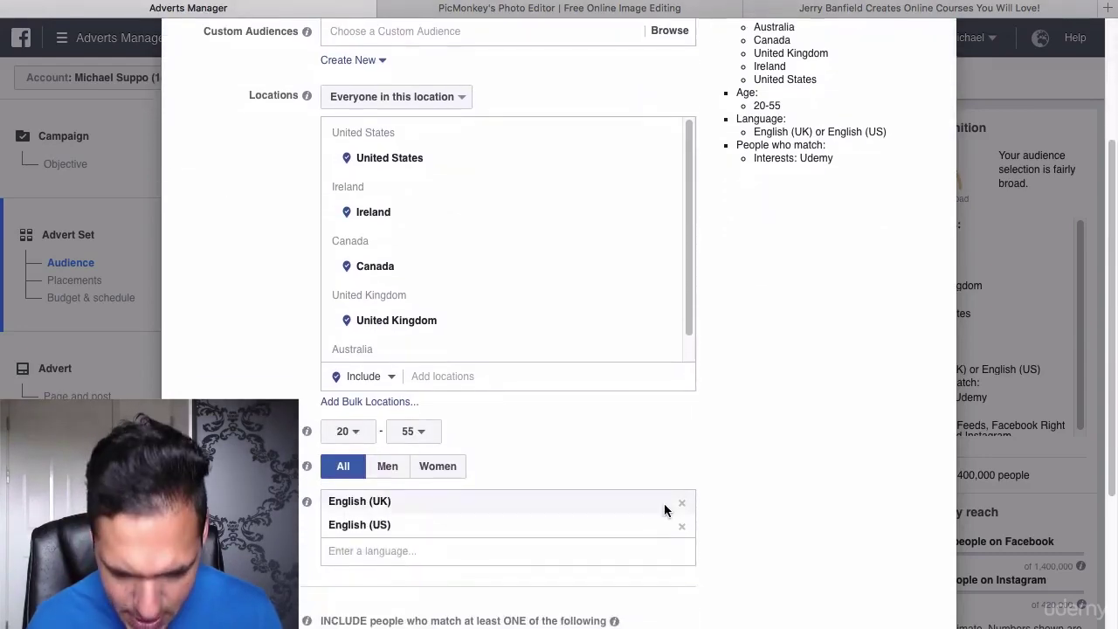
left_click_drag(1113, 348, 1113, 501)
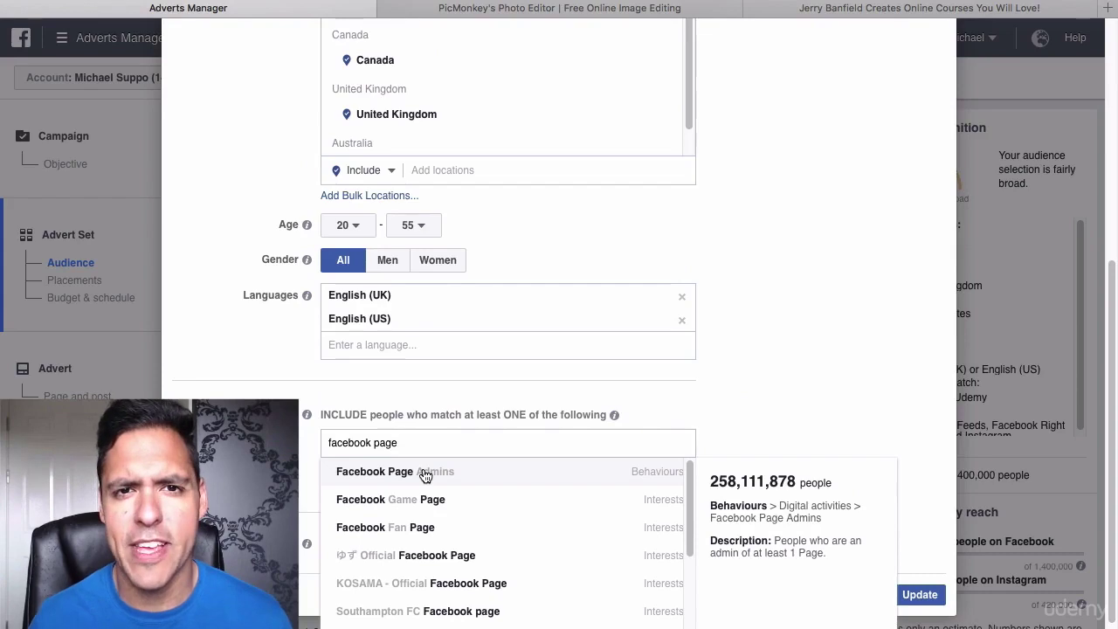
left_click(425, 472)
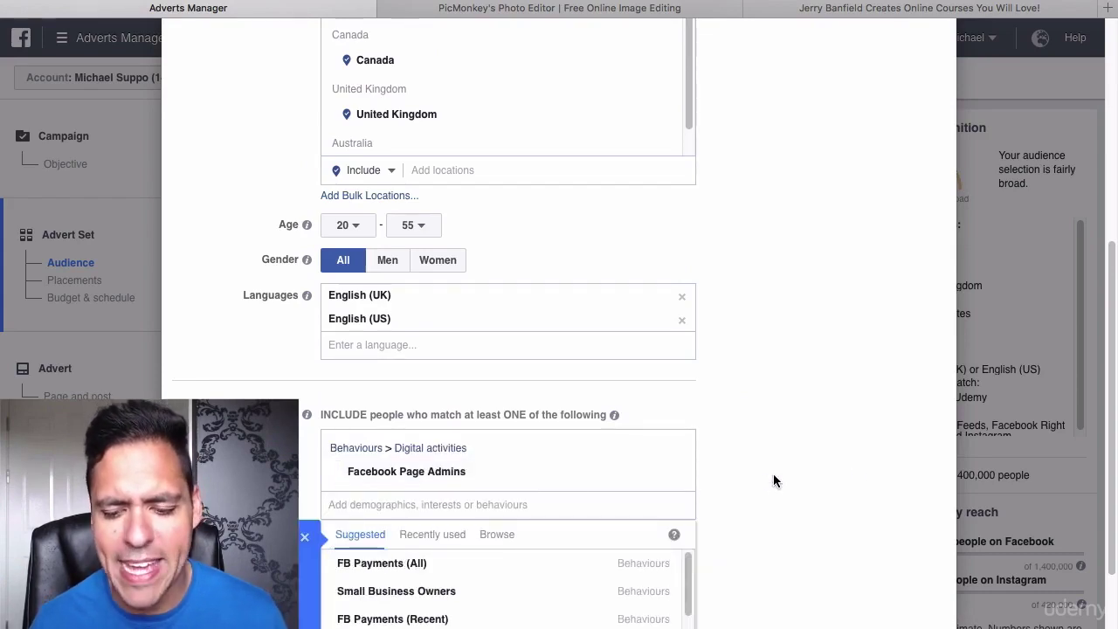
scroll(872, 416, "down", 5)
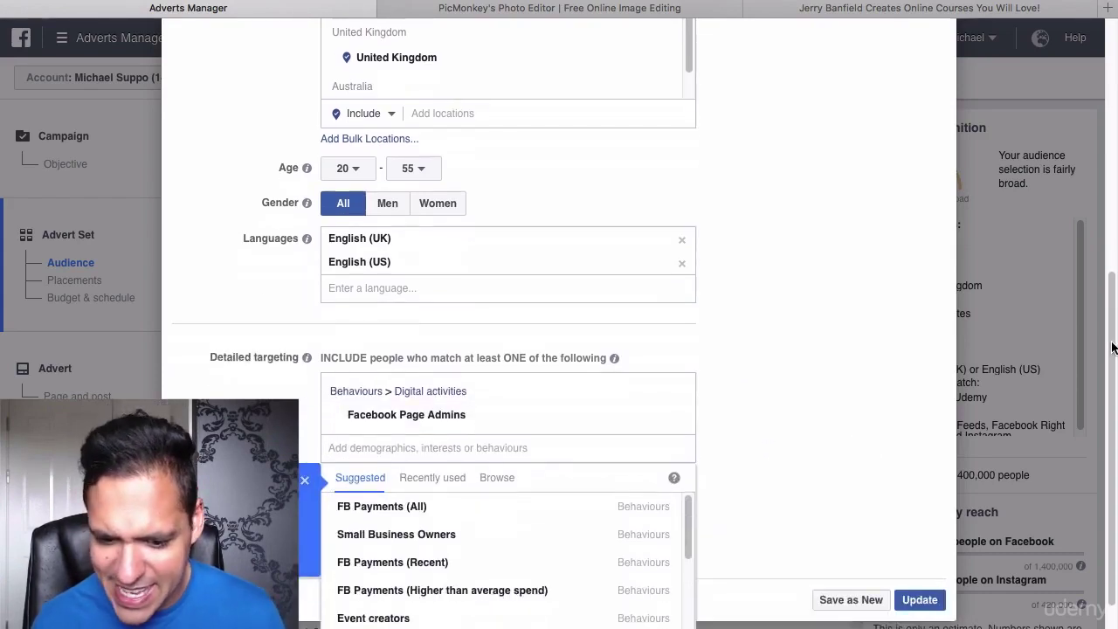
left_click(900, 433)
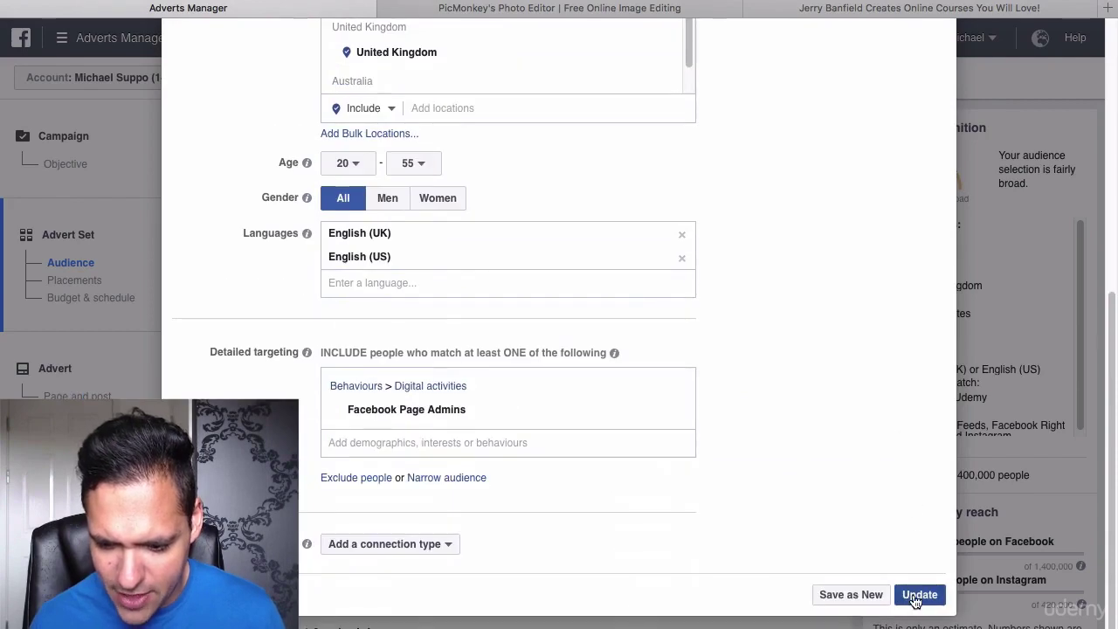
- Save the edited targeting as a new audience named "Facebook Page admins in HC countries"
left_click(871, 595)
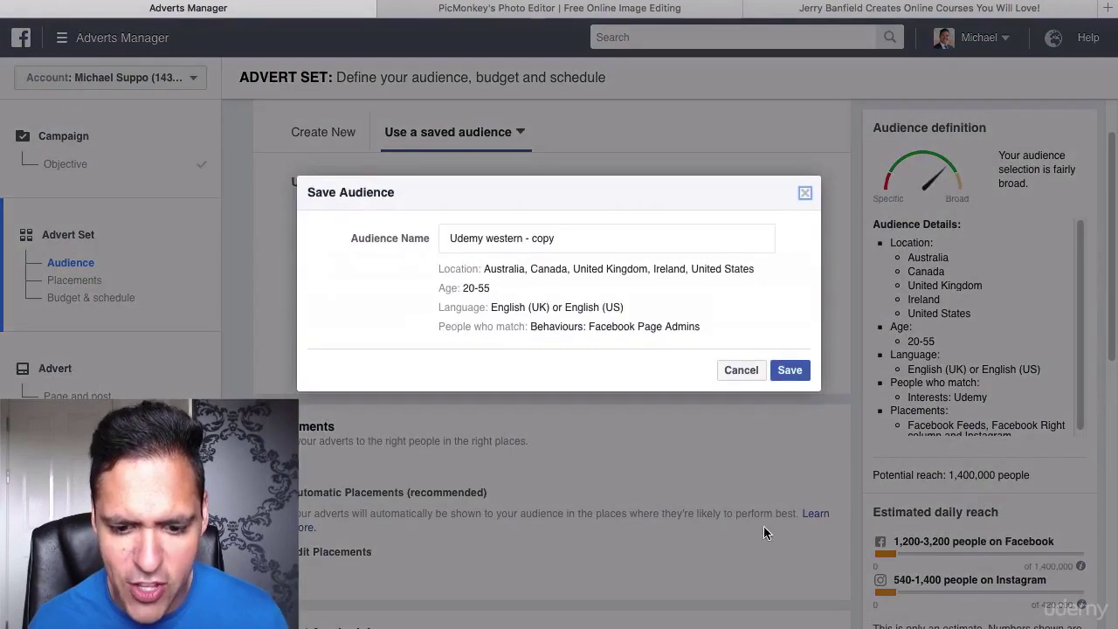
left_click(569, 233)
left_click_drag(569, 233, 448, 236)
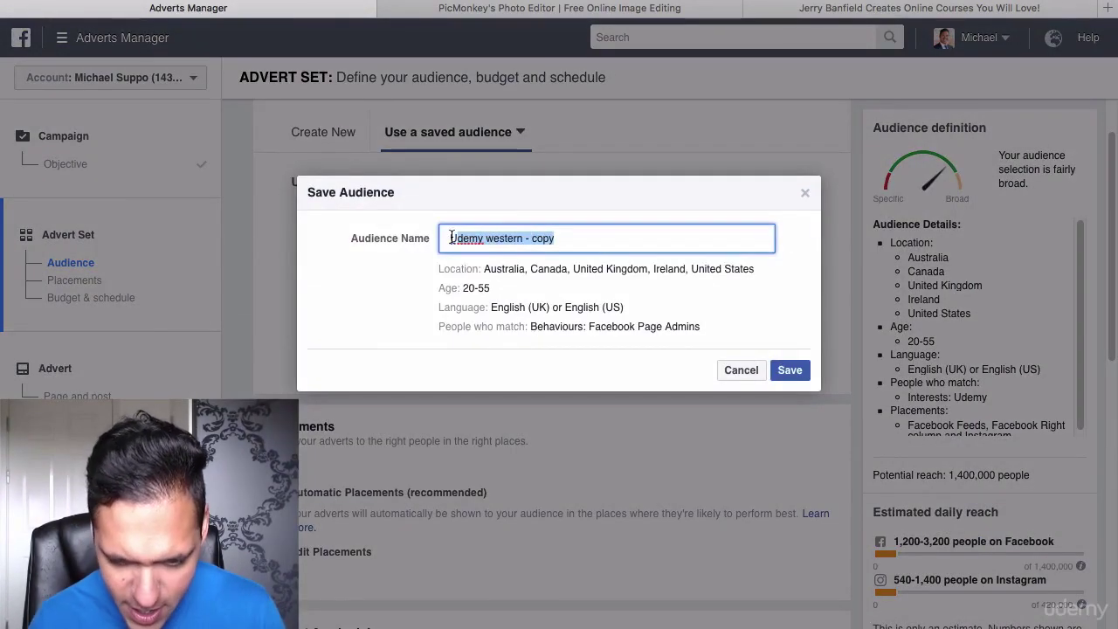
type("Facebook ")
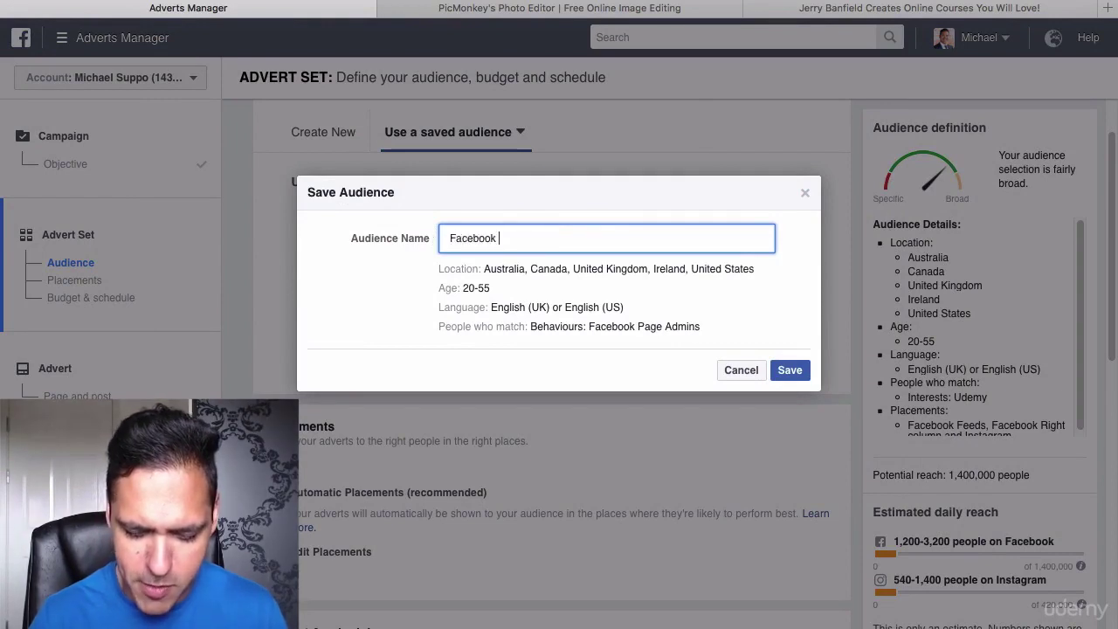
type("Page admins")
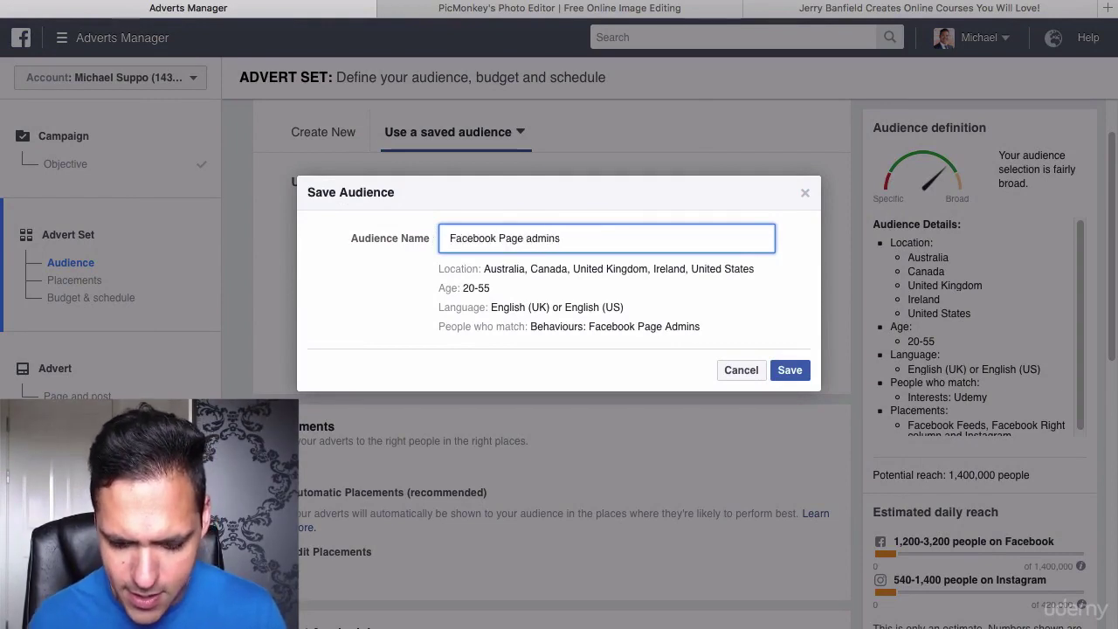
type(" in HC countries")
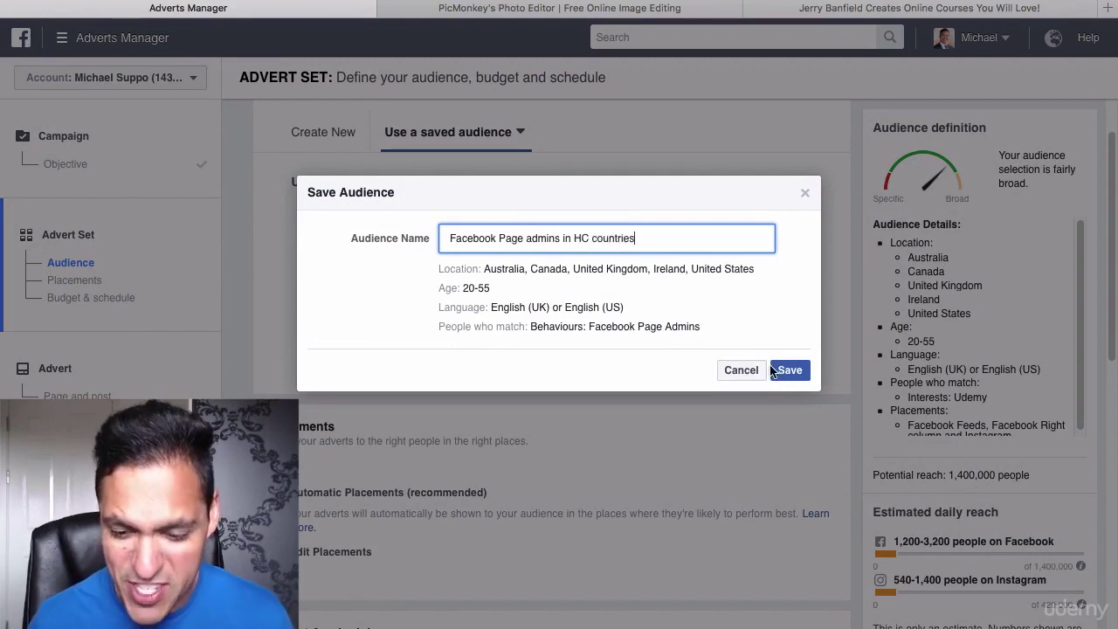
left_click(774, 371)
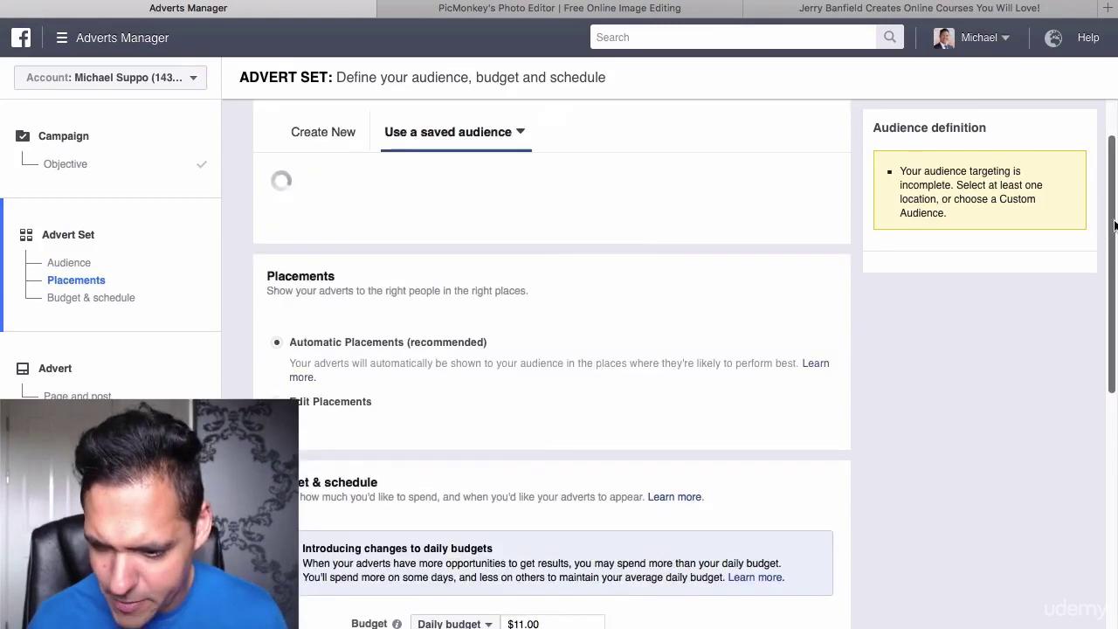
- Set the advert set's daily budget to $5.00
left_click_drag(1112, 224, 1102, 404)
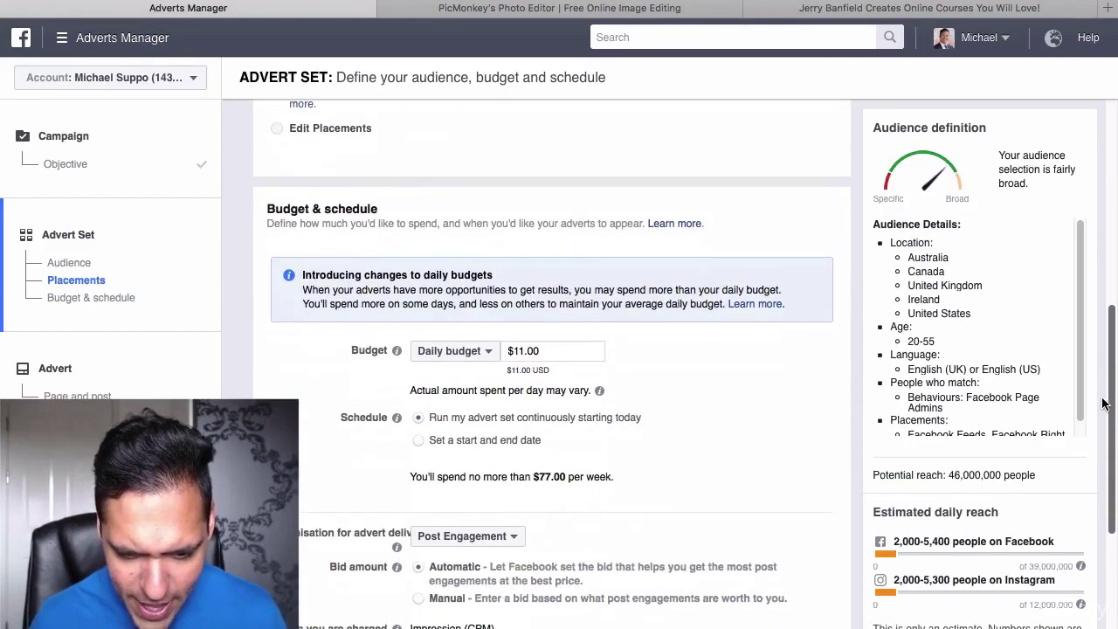
left_click(517, 342)
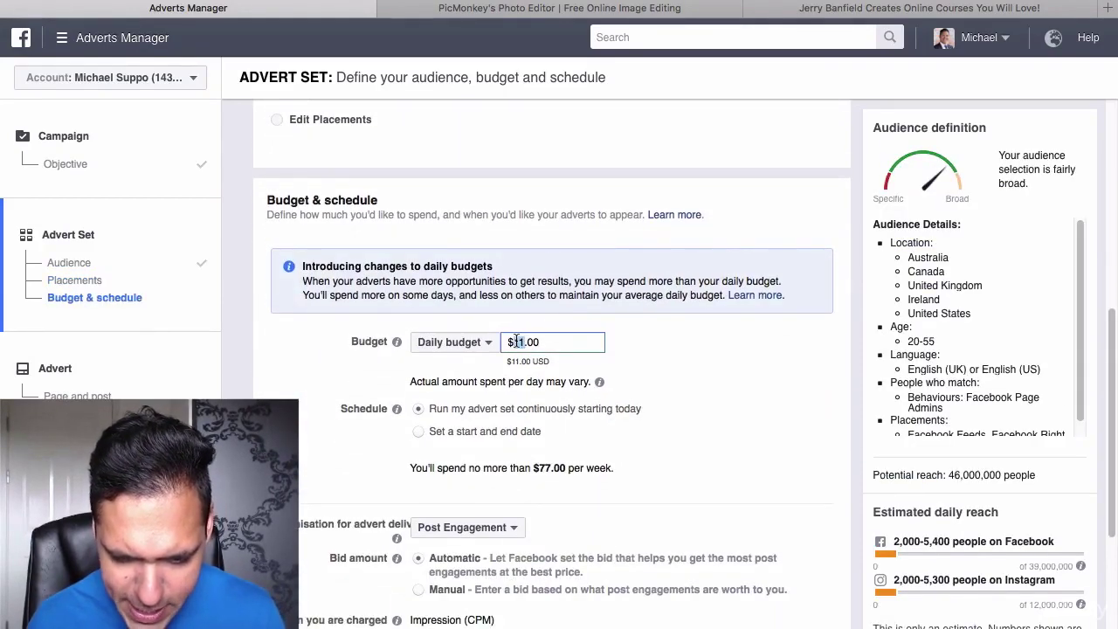
type("5")
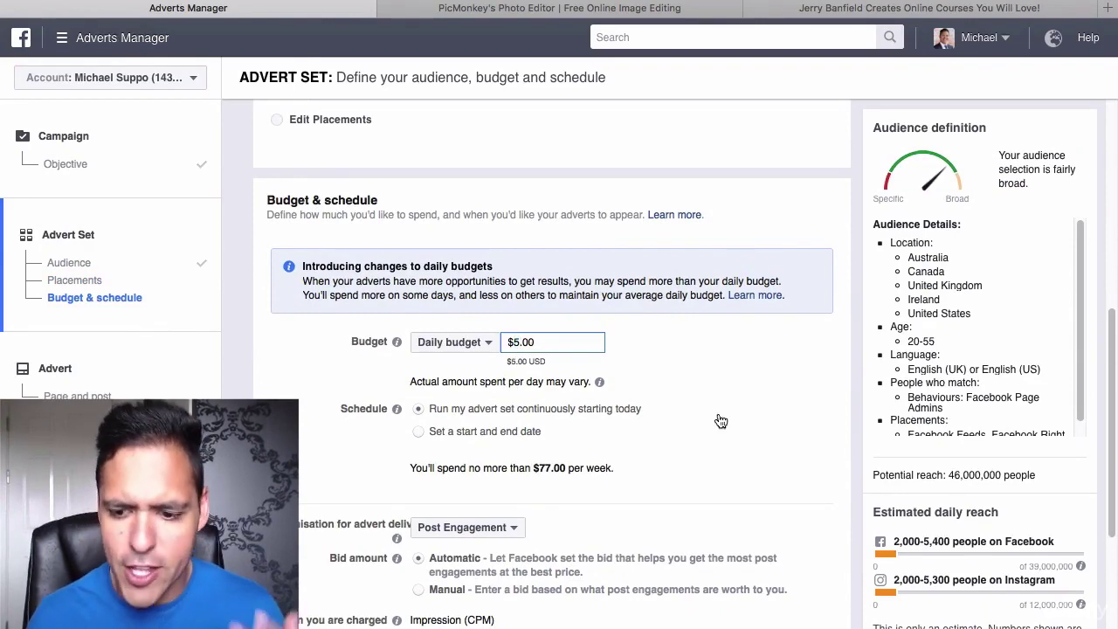
- Name the advert set "HC - 20-55" and continue to the advert creation stage
left_click_drag(1115, 382, 1110, 434)
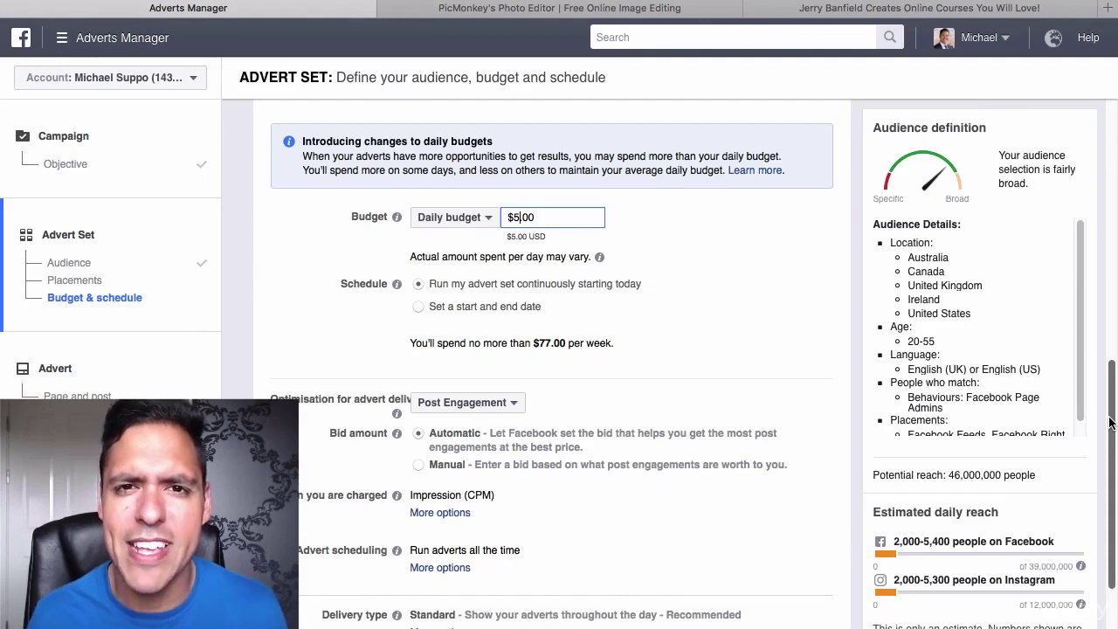
scroll(1111, 426, "down", 1)
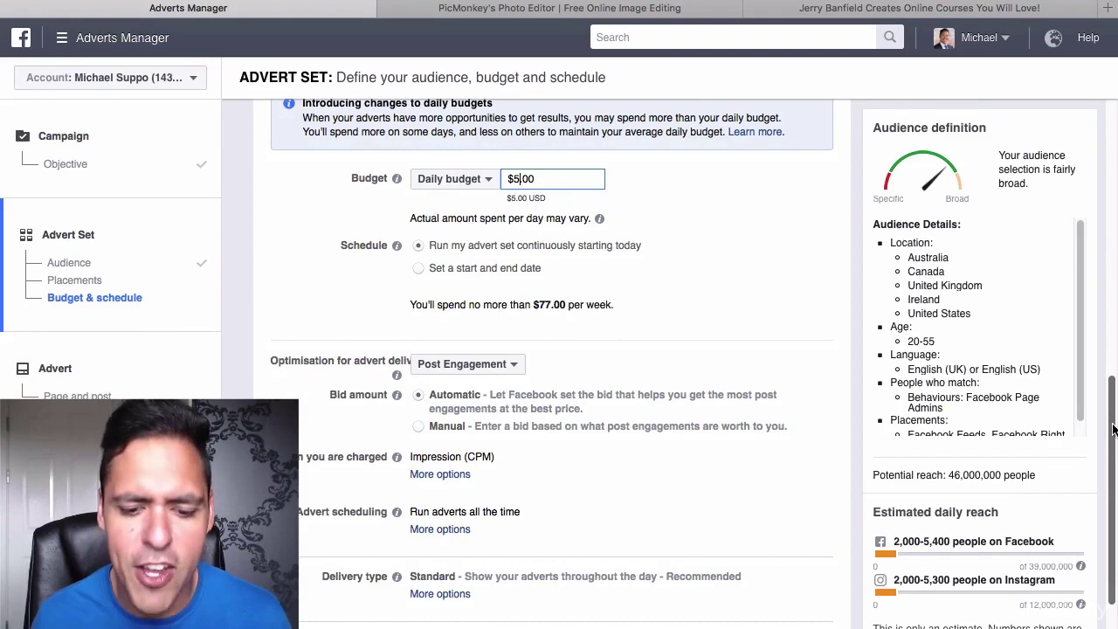
scroll(766, 396, "down", 3)
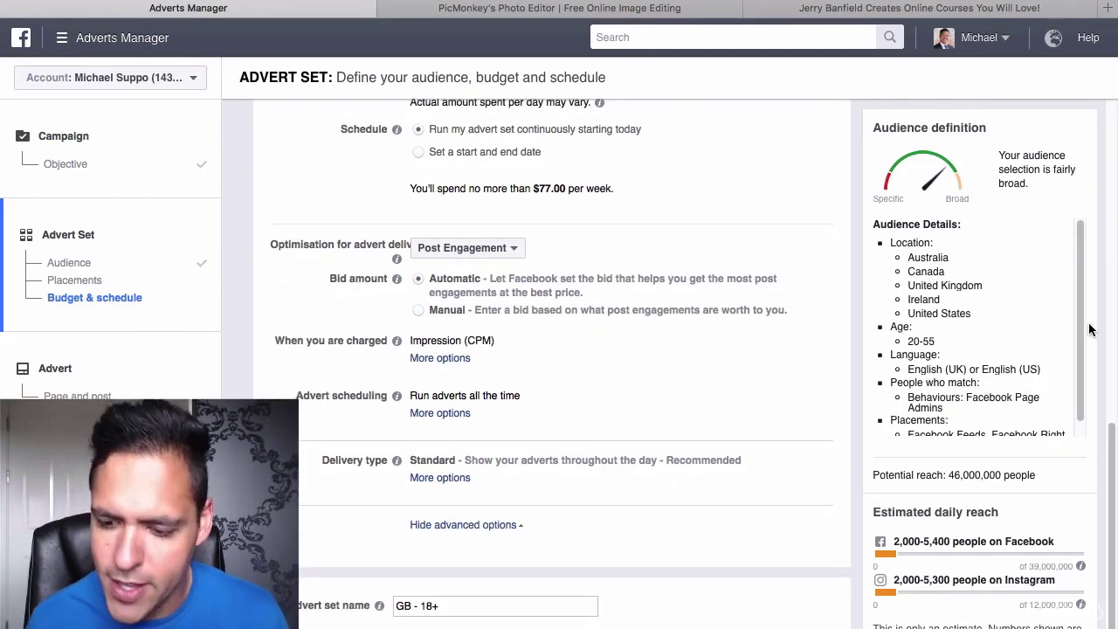
scroll(1111, 437, "down", 1)
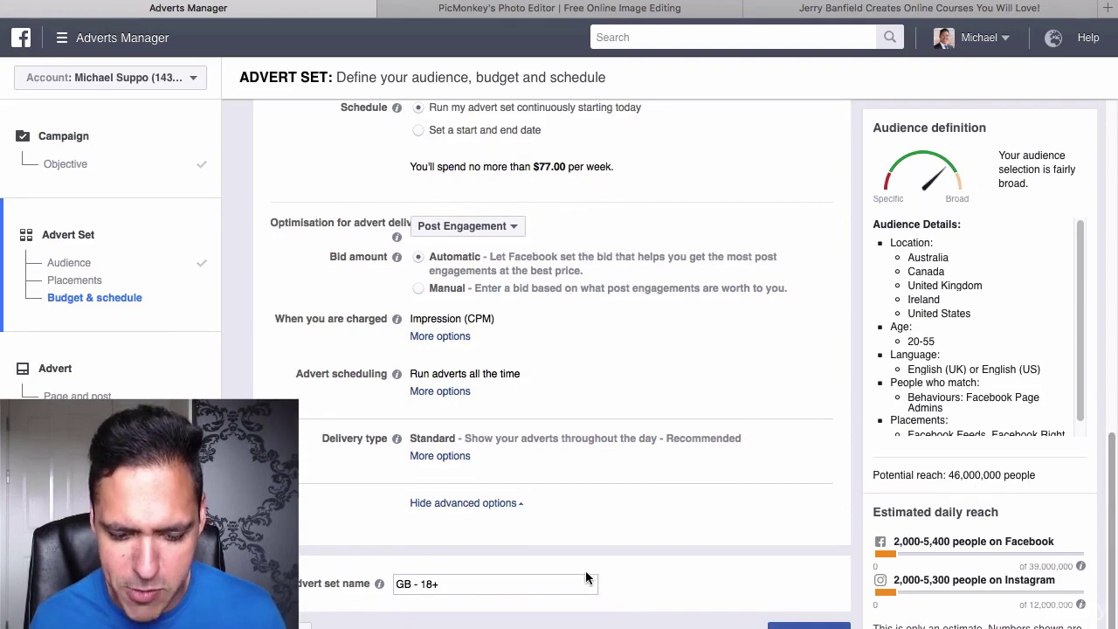
left_click_drag(481, 584, 381, 586)
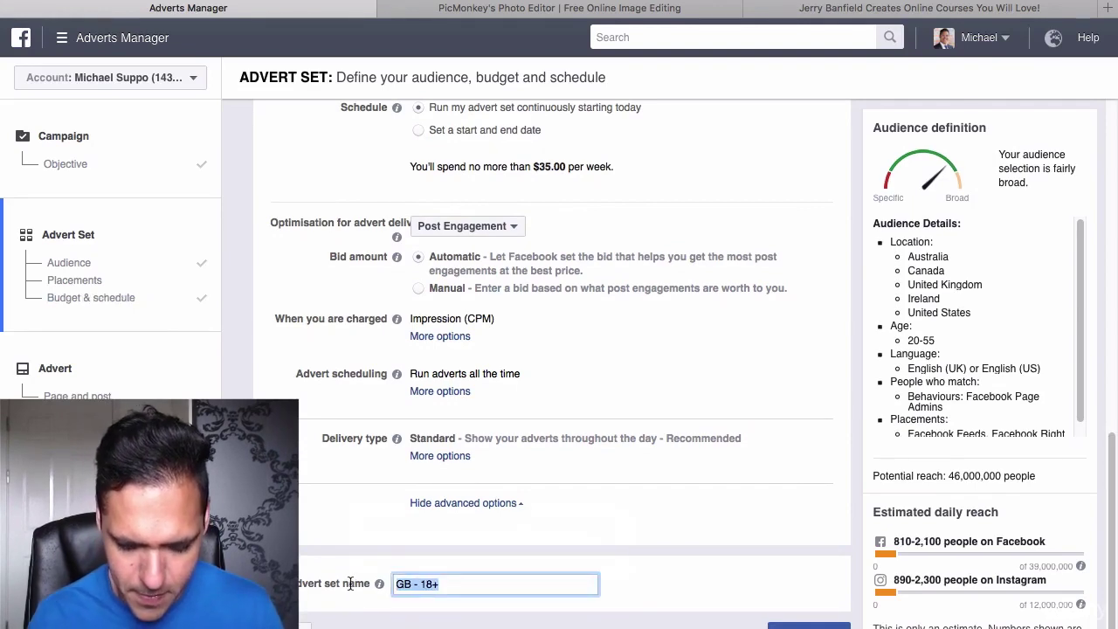
type("HC - ")
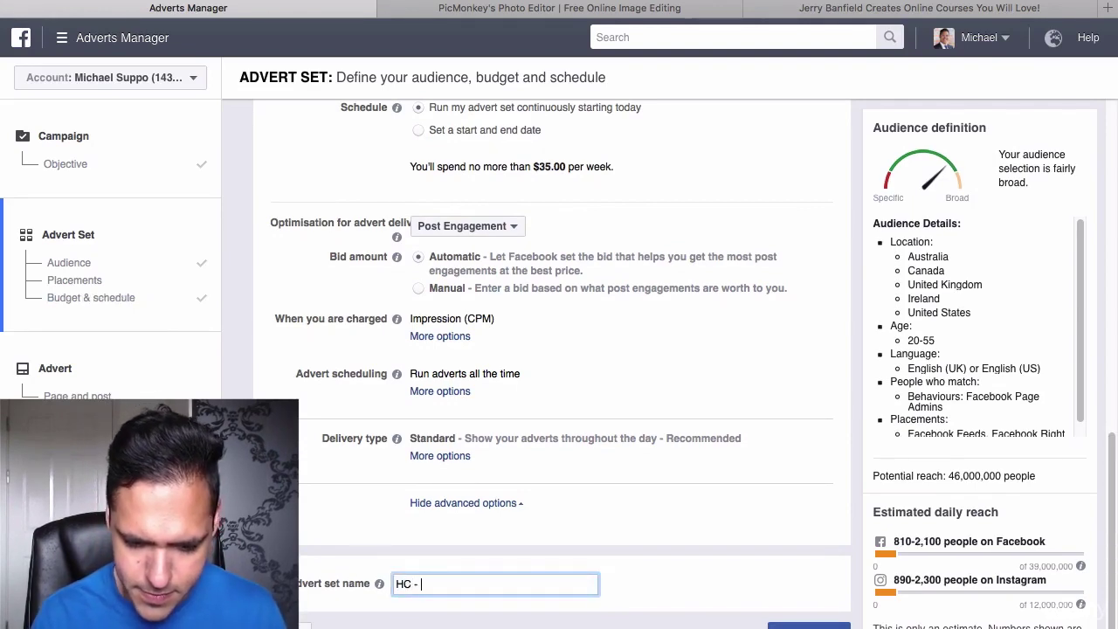
type("2")
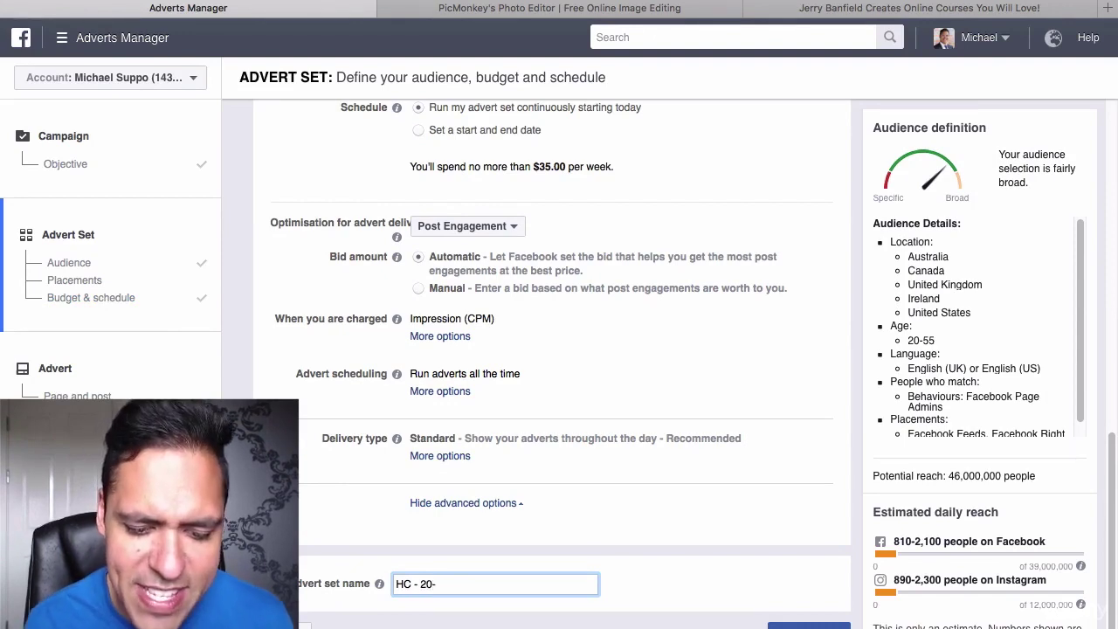
type("0-55")
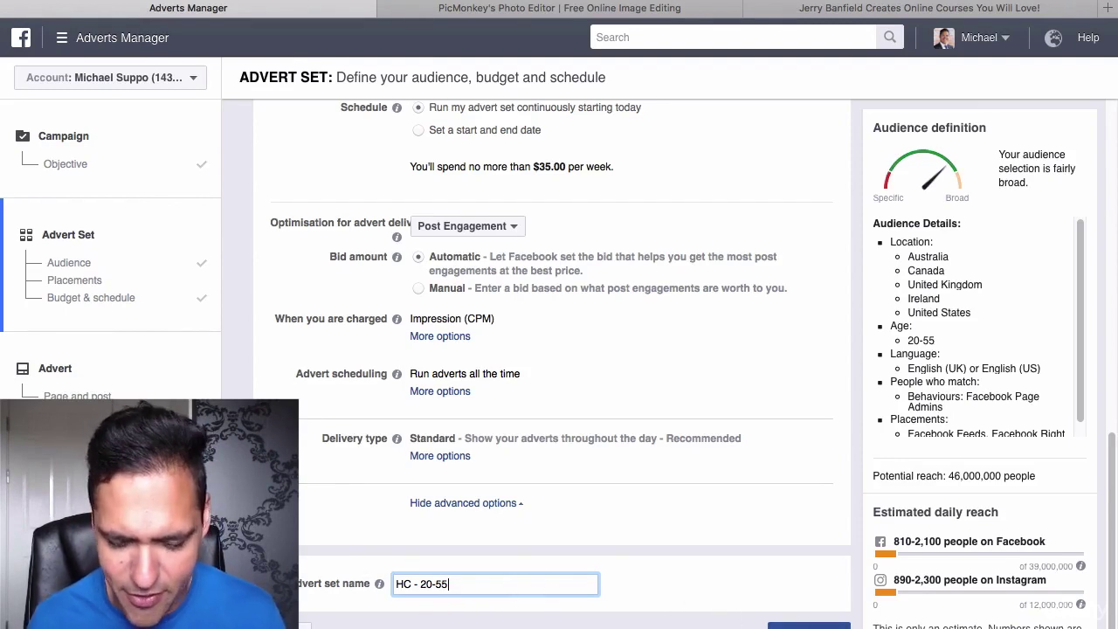
left_click(809, 626)
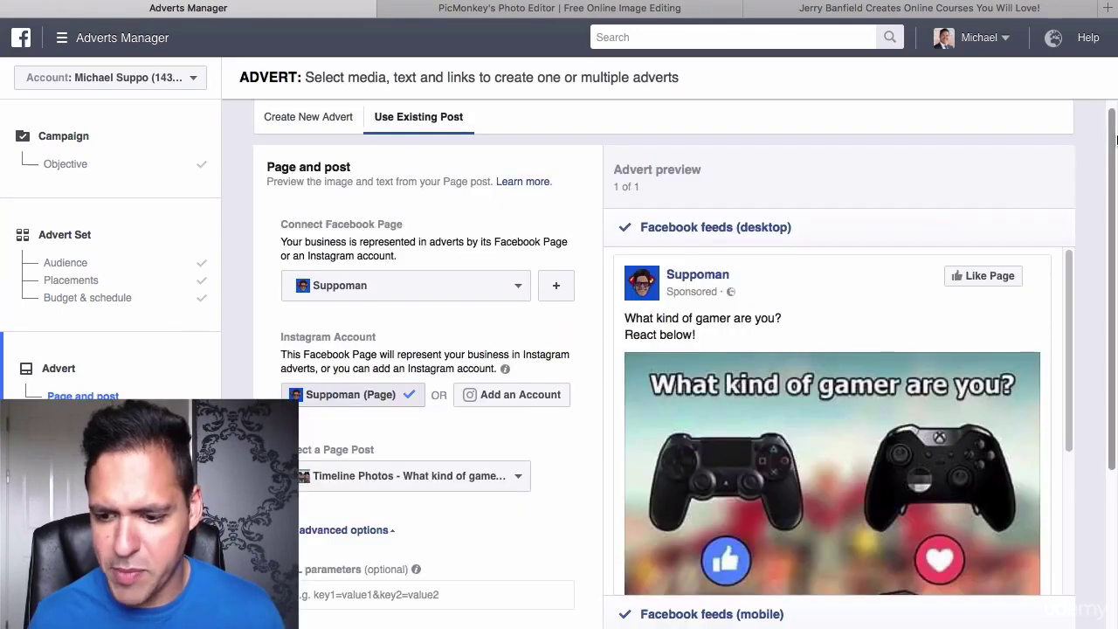
- Choose the existing Live Facebook Ads Tutorial video post on the Suppoman page as the advert's post
left_click_drag(1116, 140, 1114, 179)
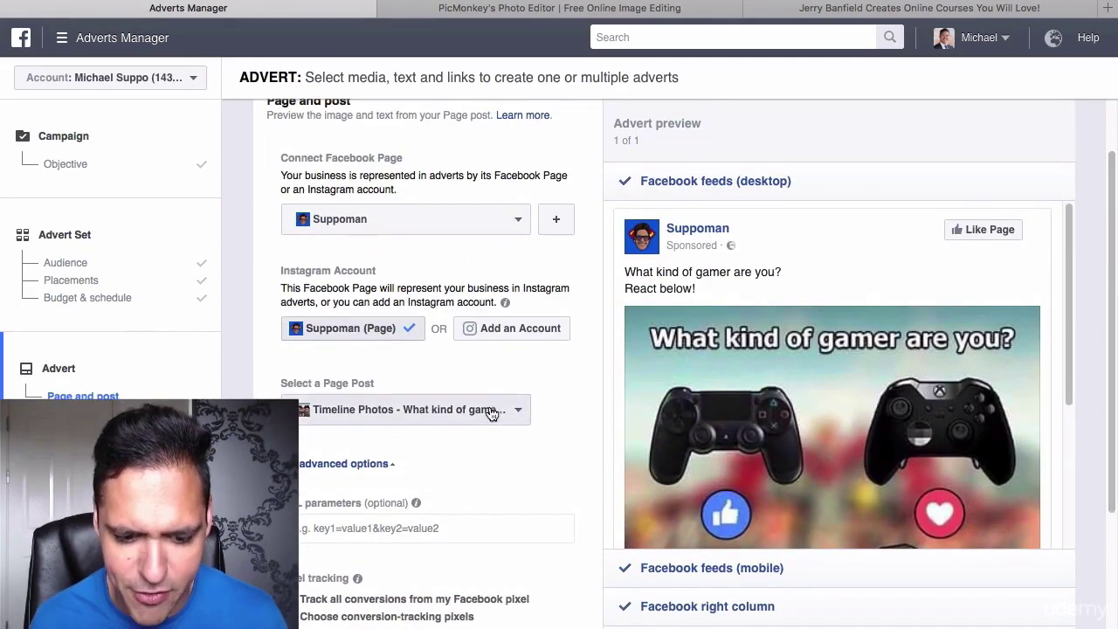
left_click(517, 416)
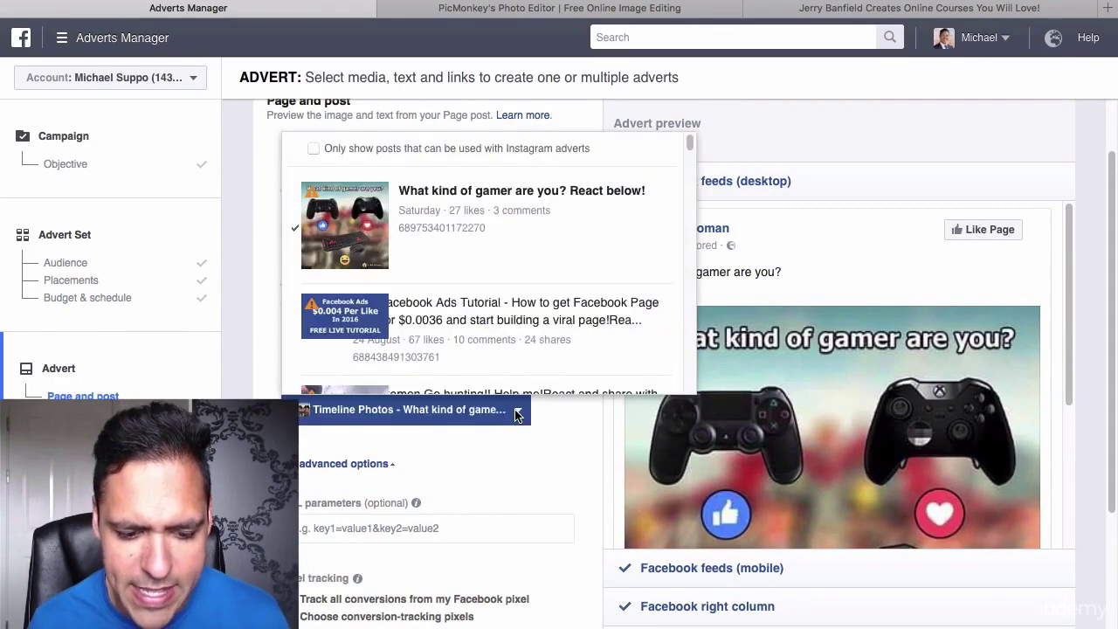
left_click(550, 318)
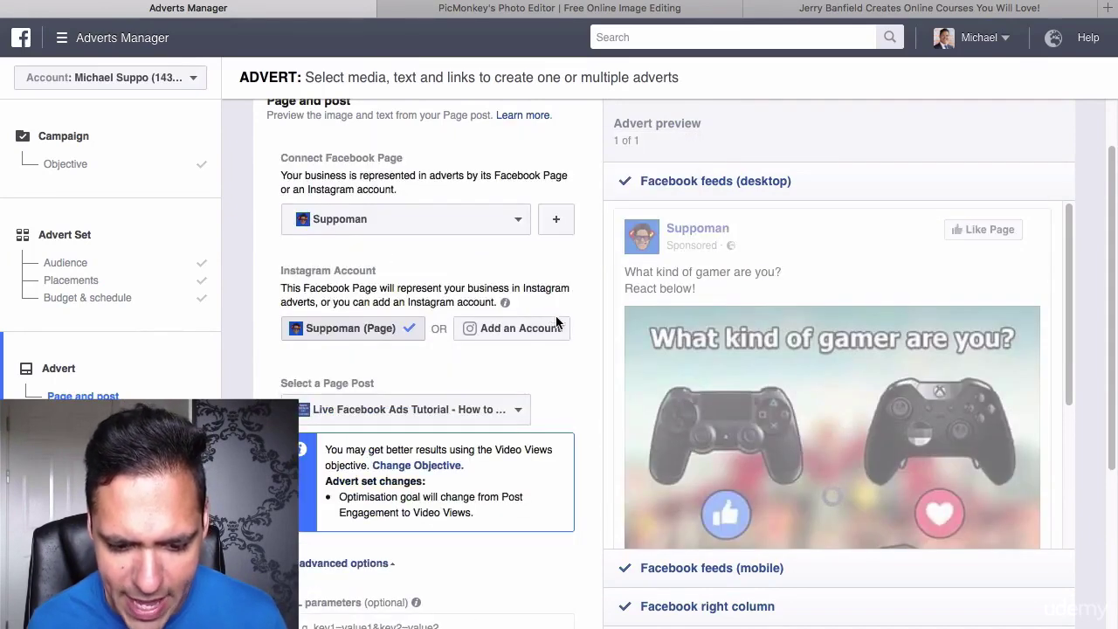
- Review the Video Views suggestion and the advert preview, and place the order with the post engagement objective
scroll(1112, 326, "down", 3)
left_click_drag(1112, 326, 1105, 402)
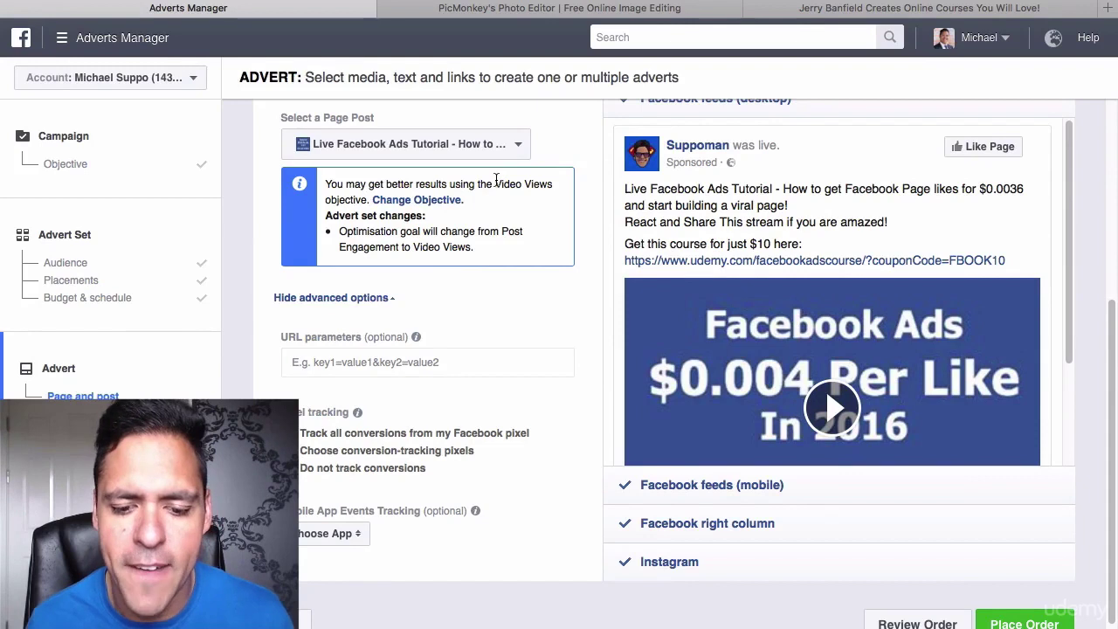
left_click_drag(495, 184, 565, 186)
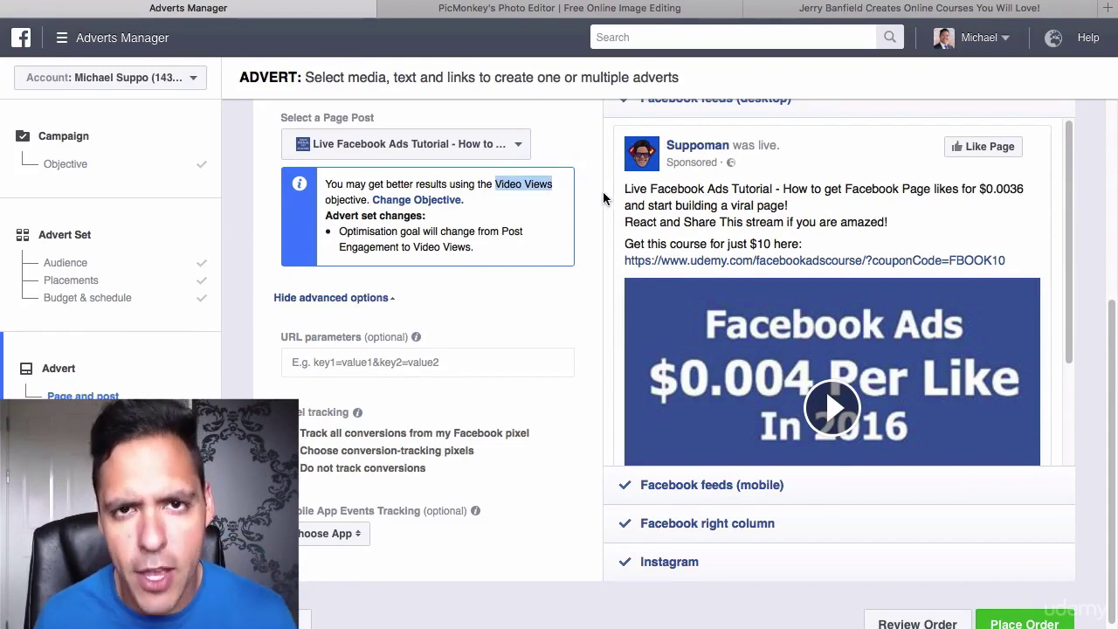
left_click(605, 199)
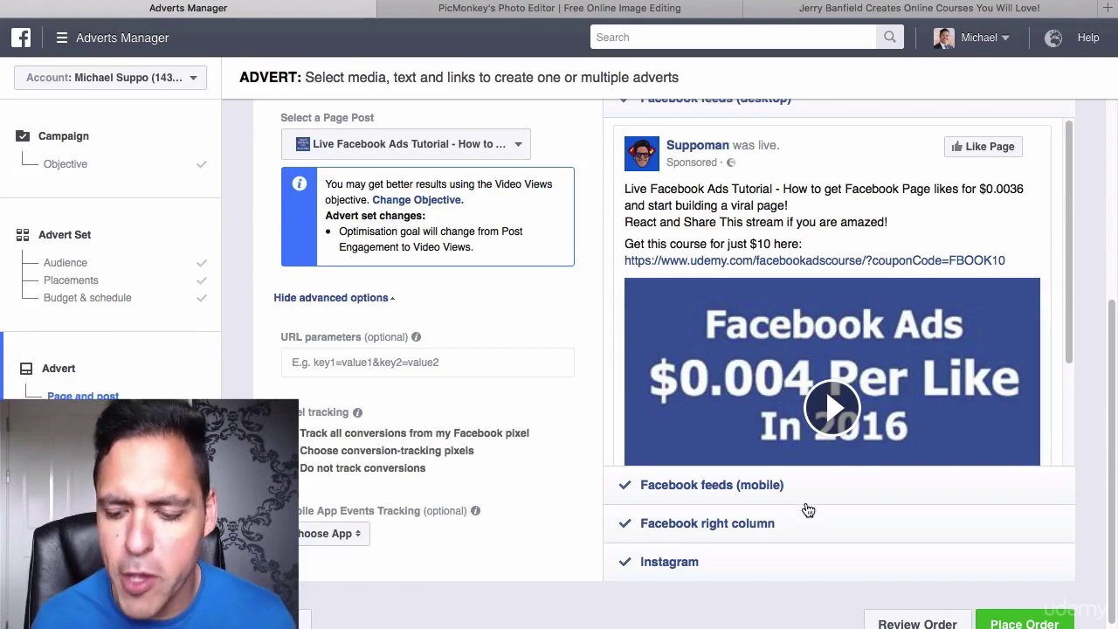
left_click(1055, 624)
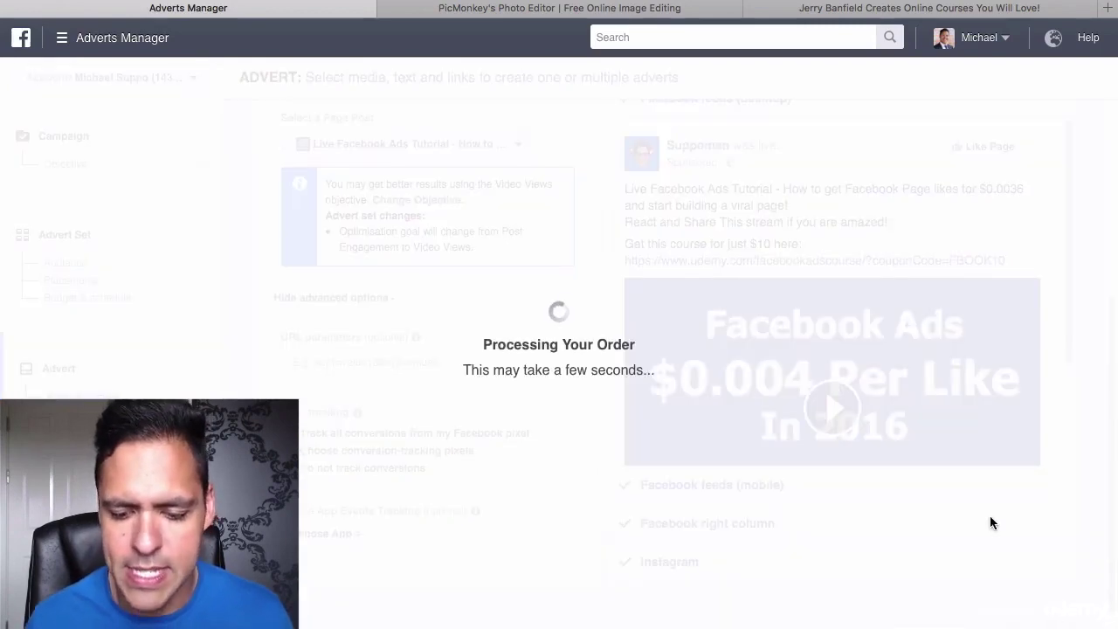